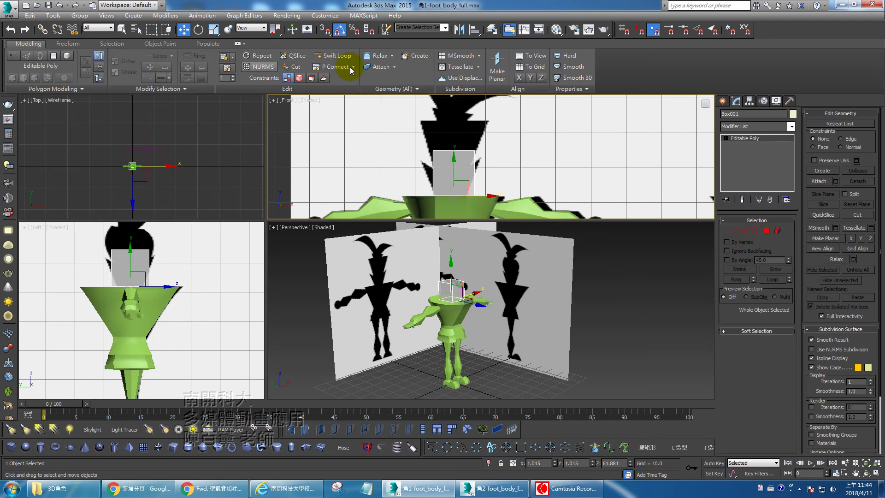
# Step: Subdivide the head box twice with MSmooth and shift it slightly down to line up with the silhouette's face in the front view
pyautogui.click(456, 57)
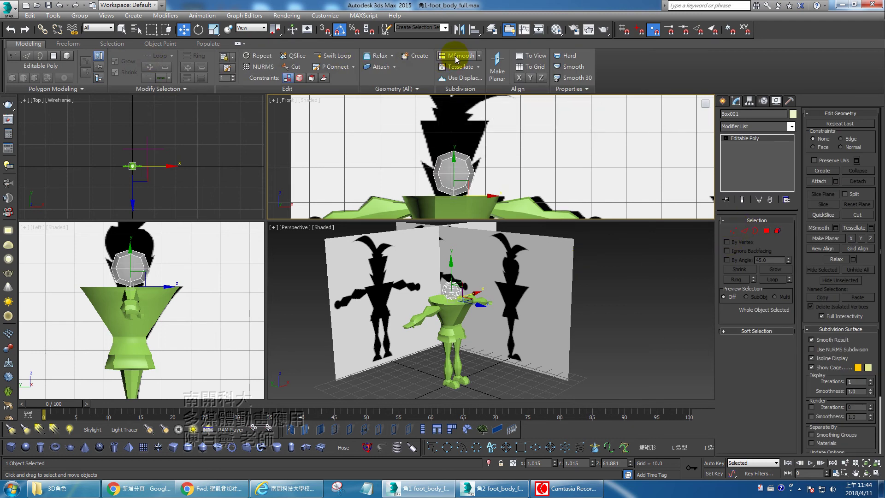
pyautogui.click(457, 59)
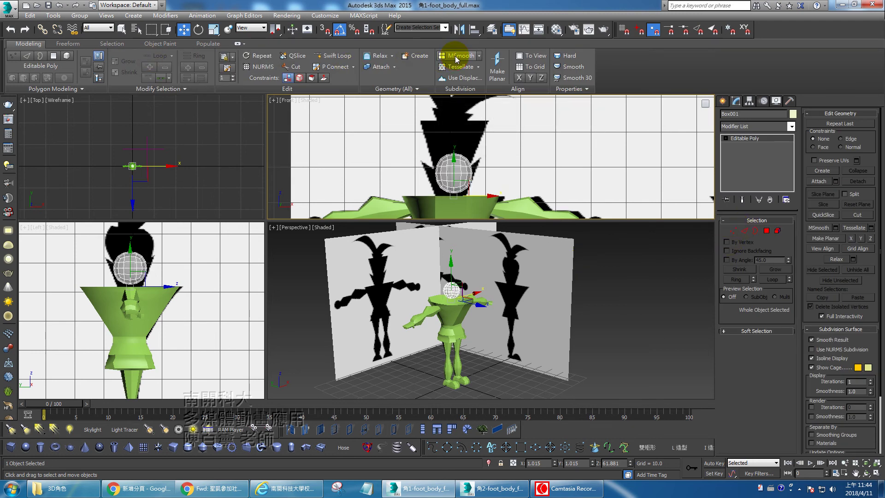
pyautogui.scroll(4, 464, 162)
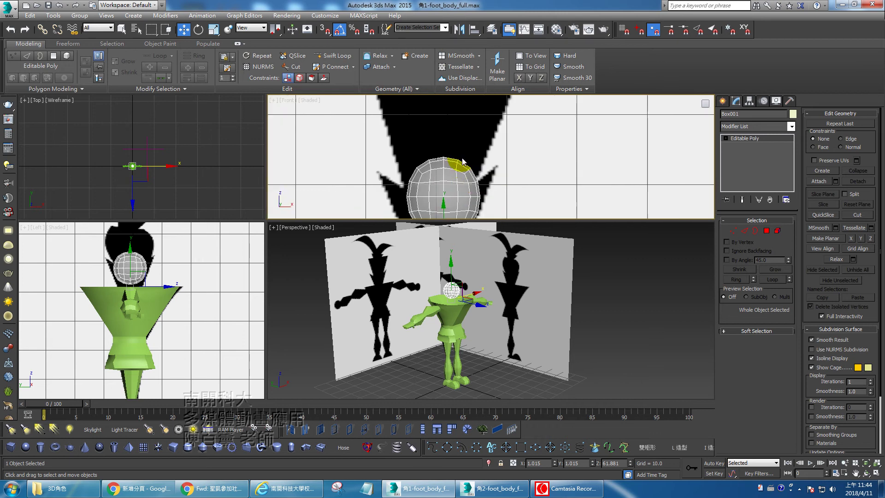
pyautogui.moveTo(465, 165); pyautogui.dragTo(469, 129, button='middle')
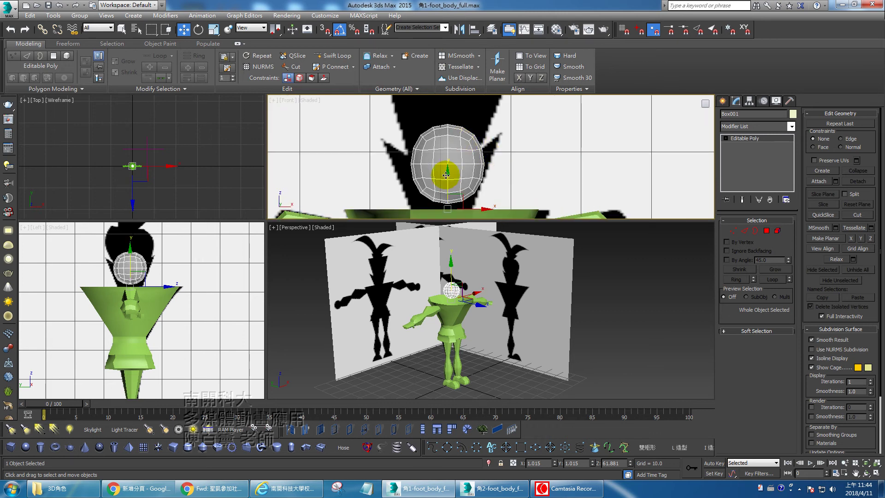
pyautogui.moveTo(448, 175); pyautogui.dragTo(448, 181)
pyautogui.moveTo(484, 211); pyautogui.dragTo(480, 211)
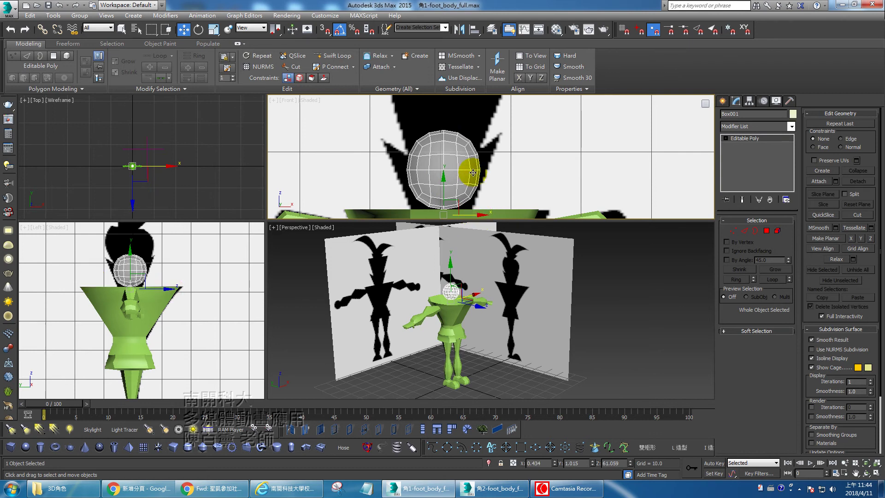
pyautogui.moveTo(483, 160); pyautogui.dragTo(487, 184, button='middle')
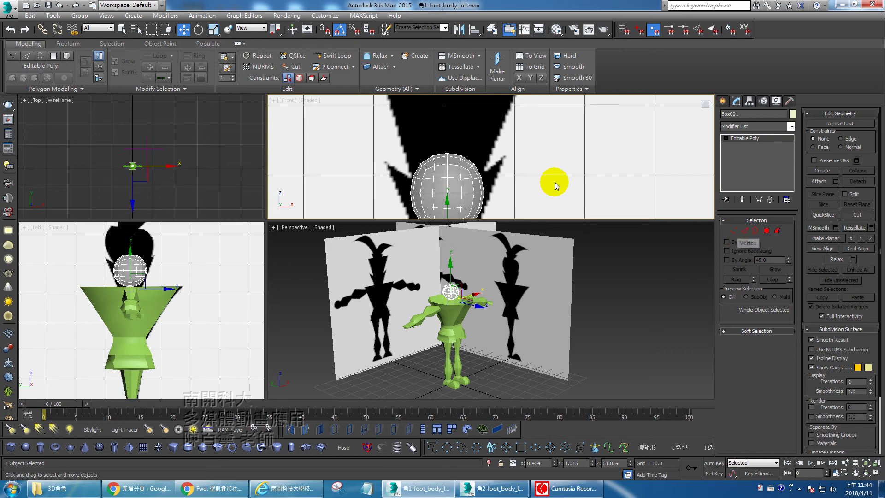
pyautogui.moveTo(500, 162); pyautogui.dragTo(501, 129, button='middle')
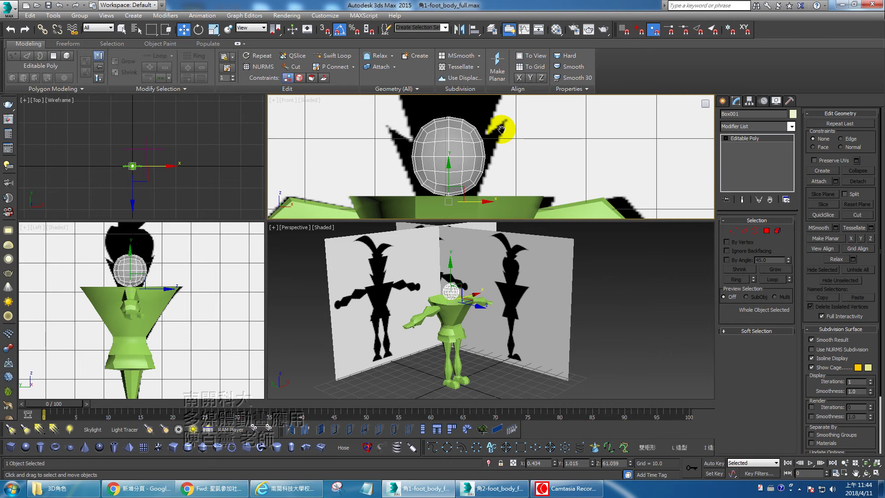
# Step: Move the lower corner vertices on both sides of the head outward to match the jaw area of the silhouette
pyautogui.click(733, 230)
pyautogui.moveTo(415, 178); pyautogui.dragTo(486, 186)
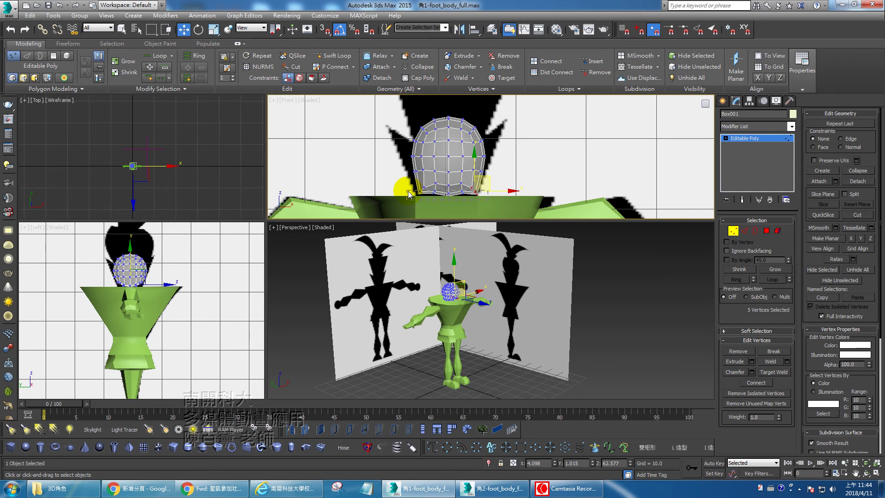
pyautogui.moveTo(408, 190); pyautogui.dragTo(402, 190)
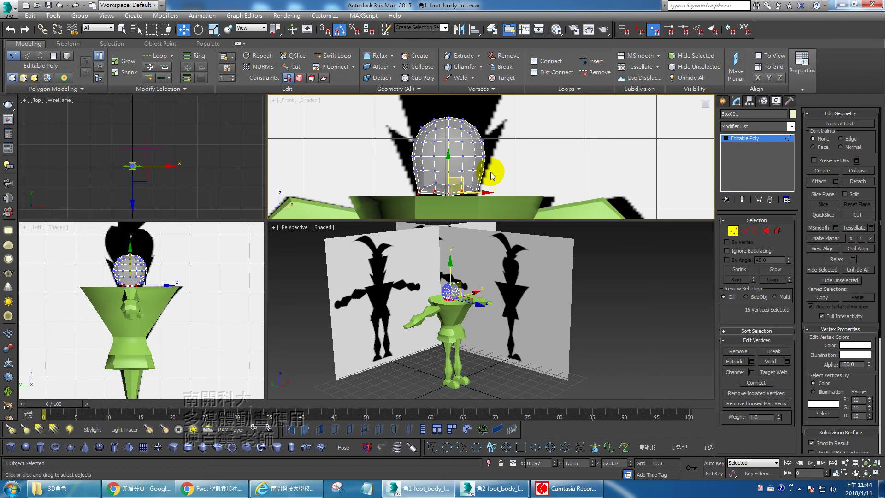
# Step: Scale the head's bottom vertices vertically until they form a flat base above the collar
pyautogui.press('e')
pyautogui.press('r')
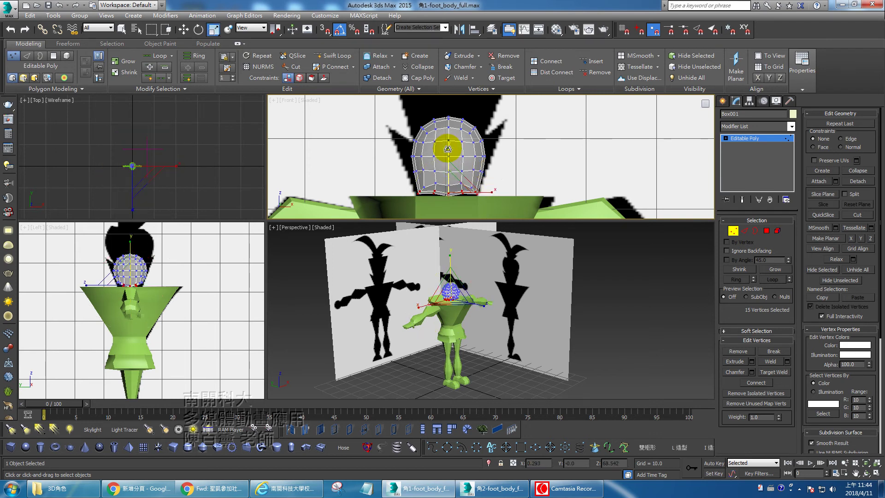
pyautogui.moveTo(450, 165); pyautogui.dragTo(458, 267)
pyautogui.moveTo(448, 148); pyautogui.dragTo(453, 252)
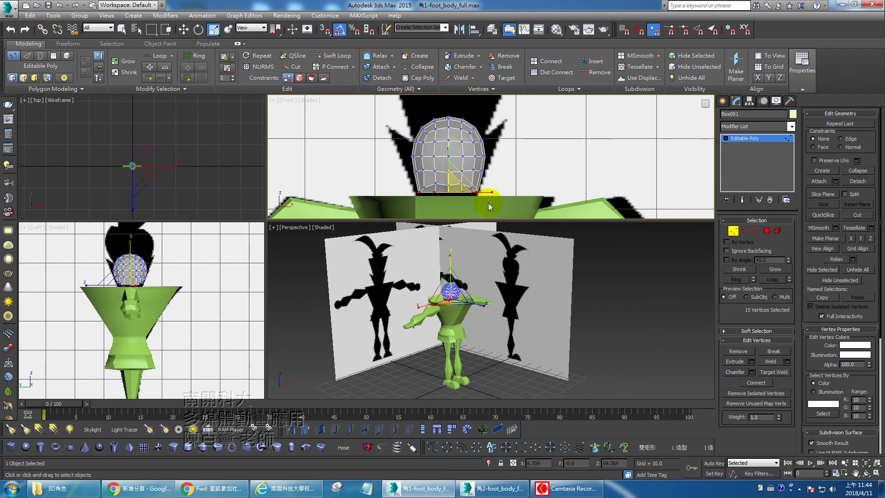
# Step: Pull one set of side vertices on each side of the head out to the silhouette's ear tips and adjust the vertices beneath them
pyautogui.scroll(3, 476, 174)
pyautogui.moveTo(445, 170)
pyautogui.mouseDown(button='middle')
pyautogui.moveTo(427, 158)
pyautogui.moveTo(442, 177)
pyautogui.mouseUp(button='middle')
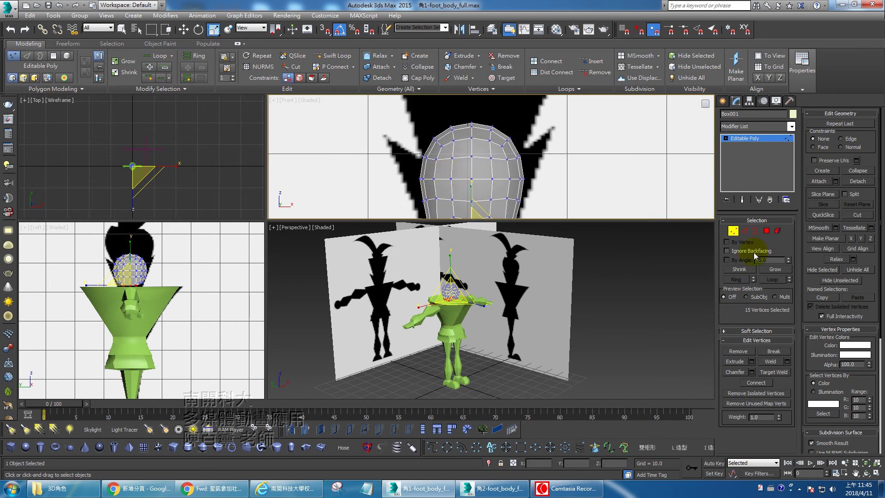
pyautogui.click(744, 231)
pyautogui.moveTo(514, 173); pyautogui.dragTo(484, 143, button='middle')
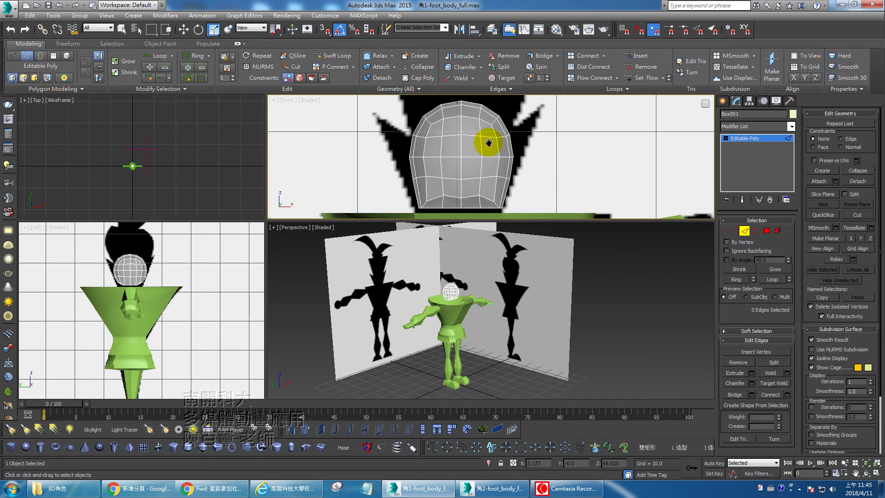
pyautogui.click(733, 230)
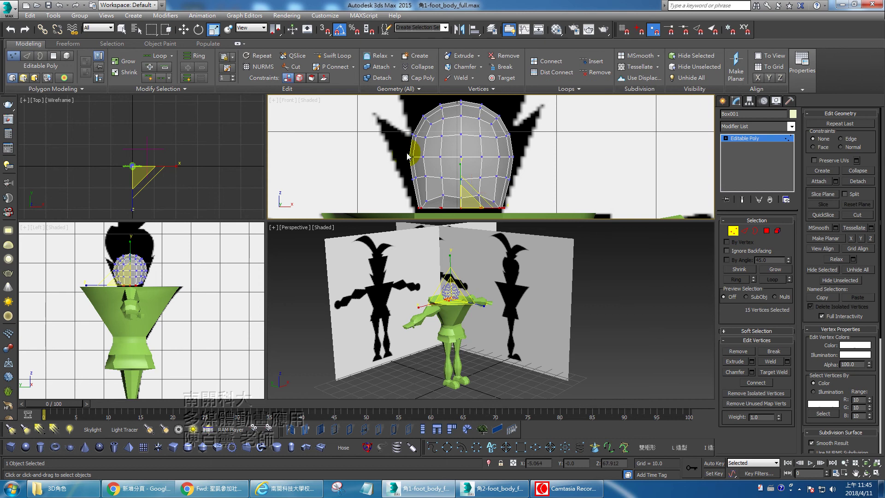
pyautogui.moveTo(417, 164); pyautogui.dragTo(418, 164)
pyautogui.press('w')
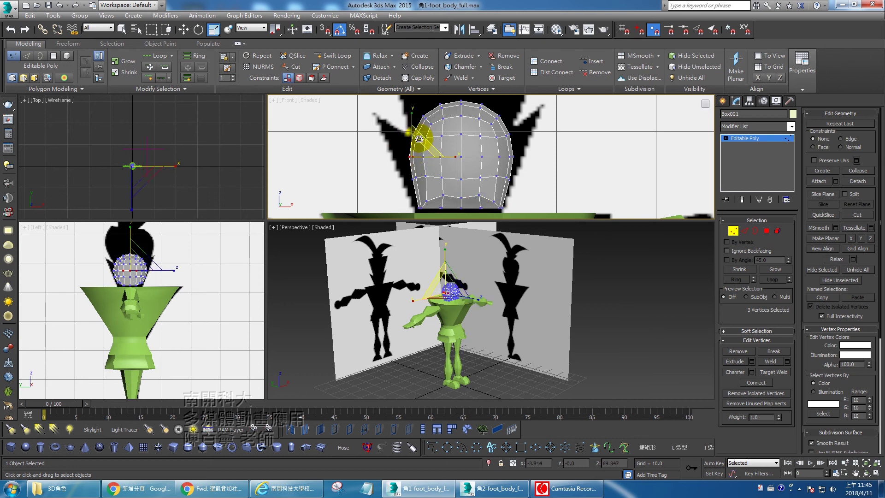
pyautogui.moveTo(418, 143); pyautogui.dragTo(382, 100)
pyautogui.moveTo(403, 172)
pyautogui.mouseDown()
pyautogui.moveTo(422, 186)
pyautogui.moveTo(417, 168)
pyautogui.mouseUp()
pyautogui.moveTo(525, 127); pyautogui.dragTo(552, 90)
pyautogui.moveTo(532, 158)
pyautogui.mouseDown()
pyautogui.moveTo(501, 190)
pyautogui.moveTo(524, 166)
pyautogui.mouseUp()
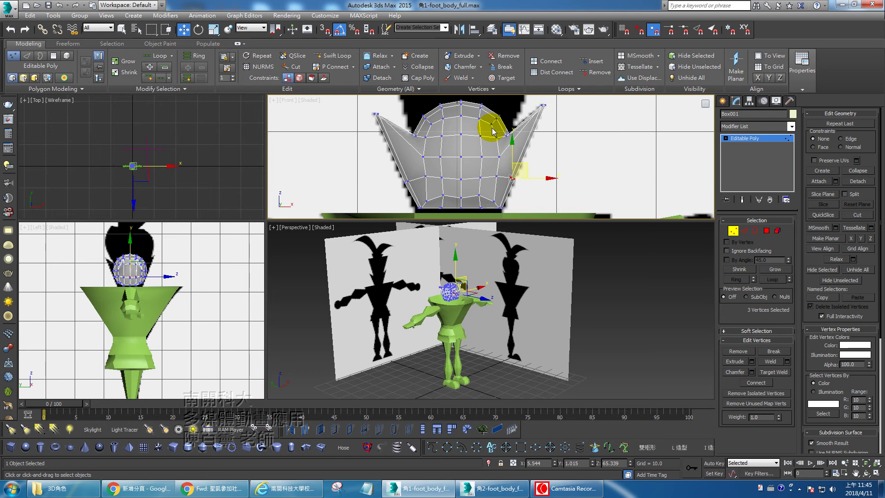
# Step: Raise the vertices at the top of the head to the flat upper edge of the tall head silhouette
pyautogui.moveTo(489, 113); pyautogui.dragTo(476, 178, button='middle')
pyautogui.scroll(-2, 479, 170)
pyautogui.scroll(-1, 488, 160)
pyautogui.scroll(1, 490, 138)
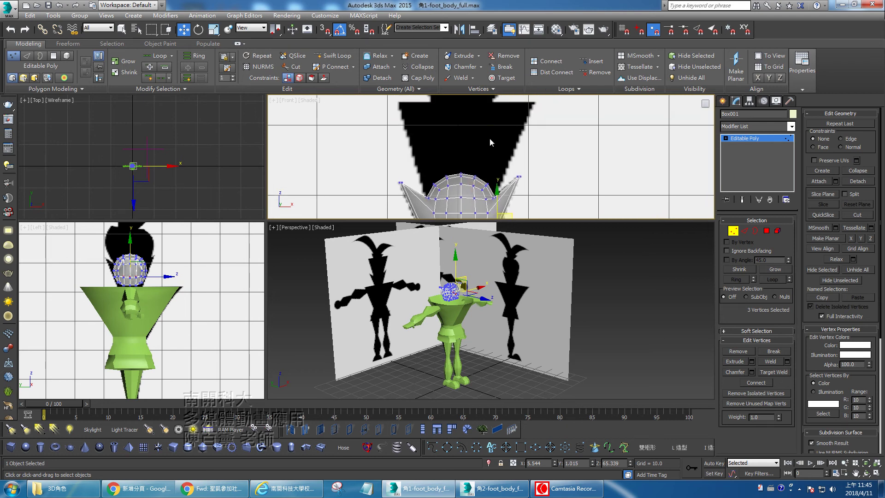
pyautogui.moveTo(427, 168); pyautogui.dragTo(495, 196)
pyautogui.moveTo(461, 167); pyautogui.dragTo(459, 78)
# Step: Move the outer top vertices on both sides out to the upper corners of the head silhouette
pyautogui.moveTo(480, 149); pyautogui.dragTo(477, 191, button='middle')
pyautogui.scroll(-2, 468, 179)
pyautogui.scroll(2, 491, 180)
pyautogui.click(424, 178)
pyautogui.moveTo(405, 165)
pyautogui.mouseDown()
pyautogui.moveTo(440, 189)
pyautogui.moveTo(430, 192)
pyautogui.moveTo(411, 147)
pyautogui.moveTo(399, 153)
pyautogui.mouseUp()
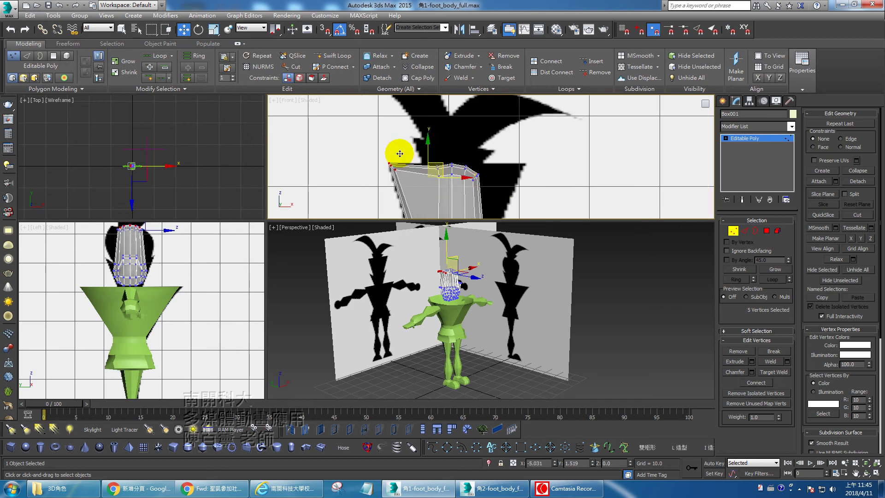
pyautogui.moveTo(491, 169); pyautogui.dragTo(535, 155)
# Step: Reposition the inner columns of top vertices so they are evenly spaced and level along the head's upper edge
pyautogui.click(431, 165)
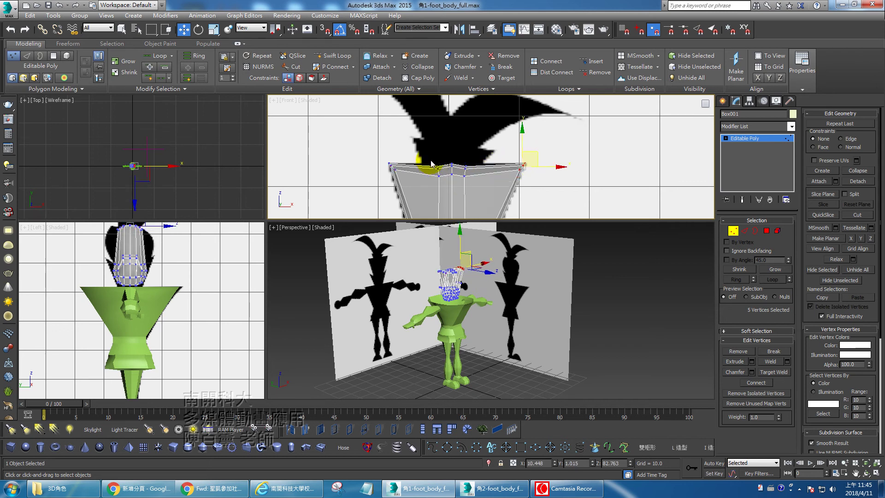
pyautogui.moveTo(432, 168); pyautogui.dragTo(445, 197)
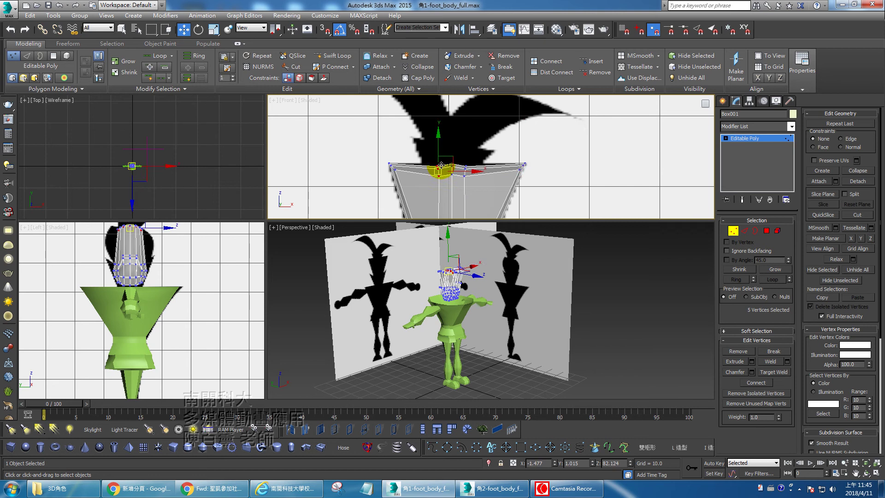
pyautogui.moveTo(446, 156); pyautogui.dragTo(459, 187)
pyautogui.click(477, 170)
pyautogui.moveTo(477, 158); pyautogui.dragTo(491, 155)
# Step: Select all the vertices along the head's upper edge and scale them vertically to flatten the top
pyautogui.moveTo(501, 178); pyautogui.dragTo(510, 125, button='middle')
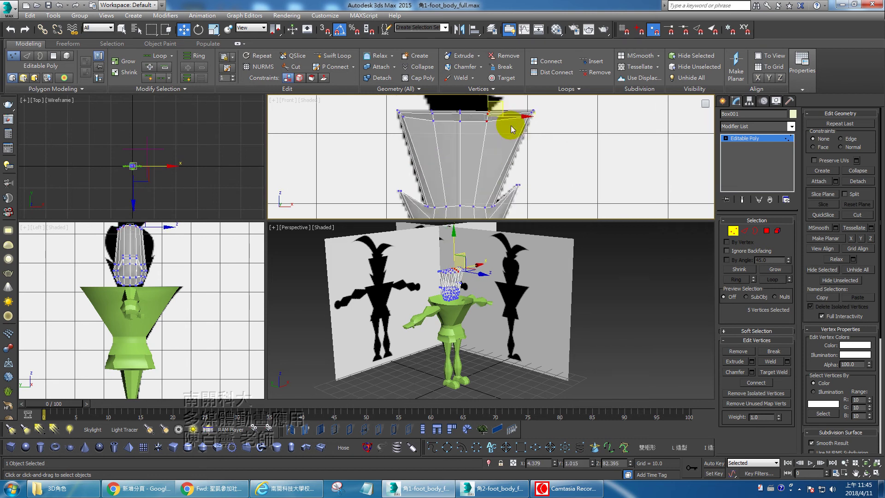
pyautogui.scroll(-3, 509, 168)
pyautogui.scroll(-2, 527, 140)
pyautogui.scroll(2, 523, 167)
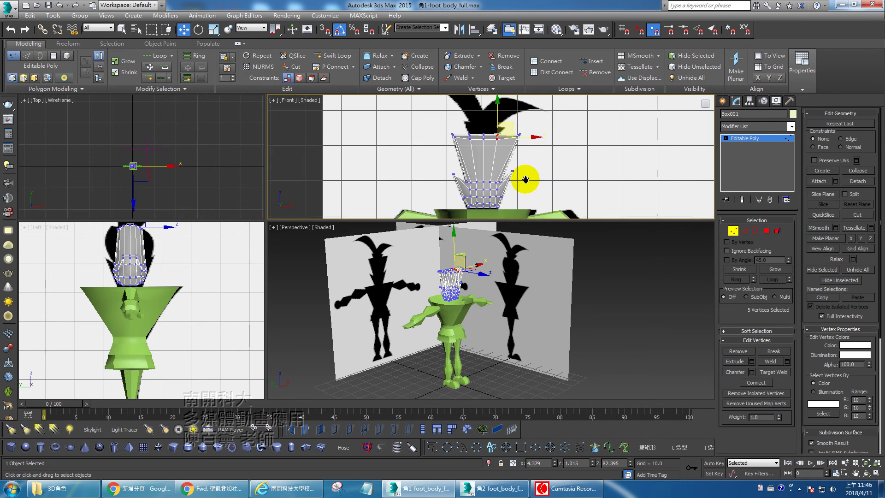
pyautogui.keyDown('alt'); pyautogui.moveTo(457, 306); pyautogui.dragTo(489, 303, button='middle'); pyautogui.keyUp('alt')
pyautogui.scroll(3, 468, 317)
pyautogui.moveTo(496, 170); pyautogui.dragTo(453, 164, button='middle')
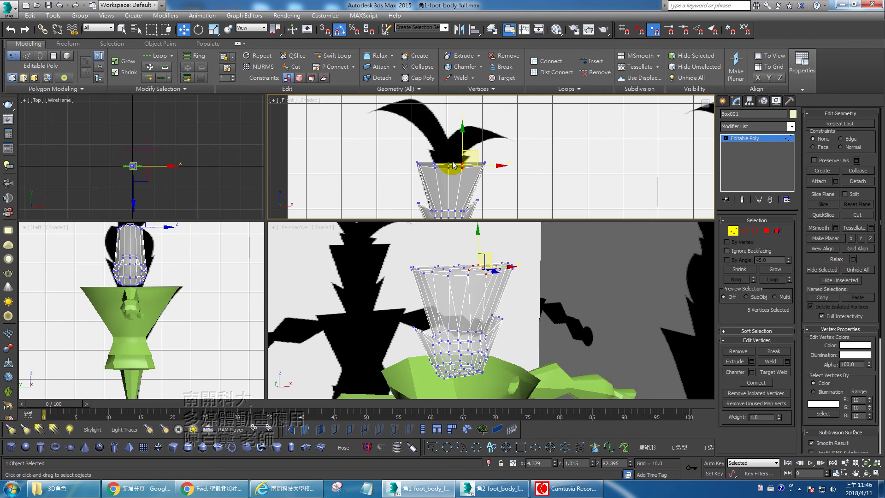
pyautogui.scroll(2, 456, 170)
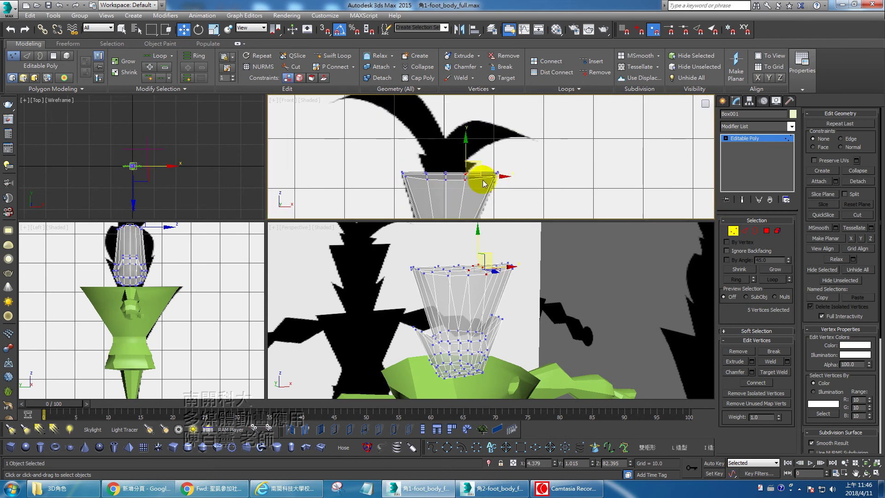
pyautogui.moveTo(367, 152); pyautogui.dragTo(527, 192)
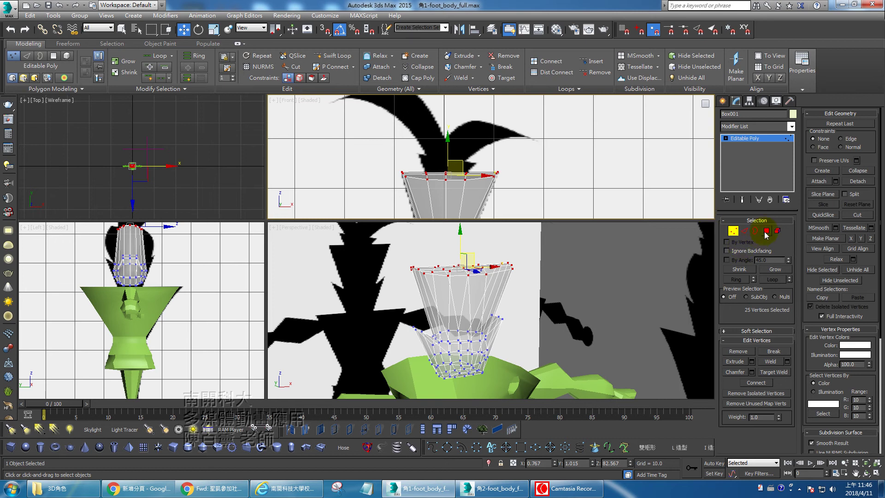
pyautogui.press('e')
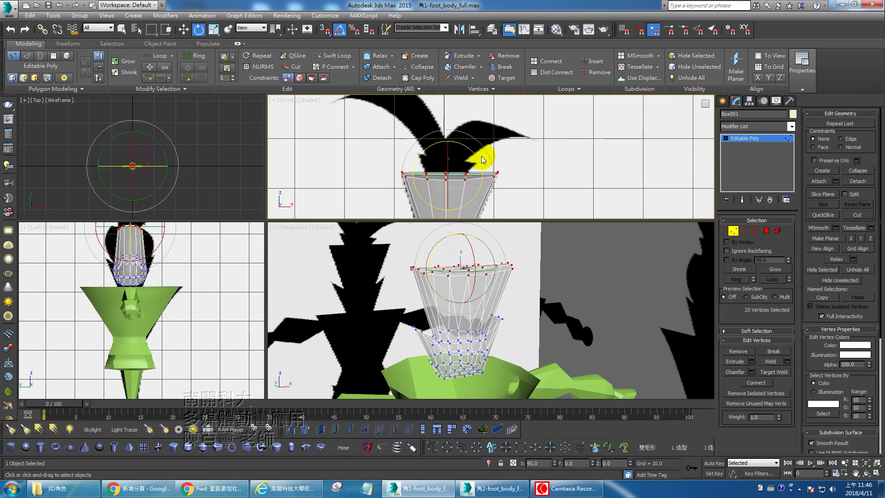
pyautogui.press('r')
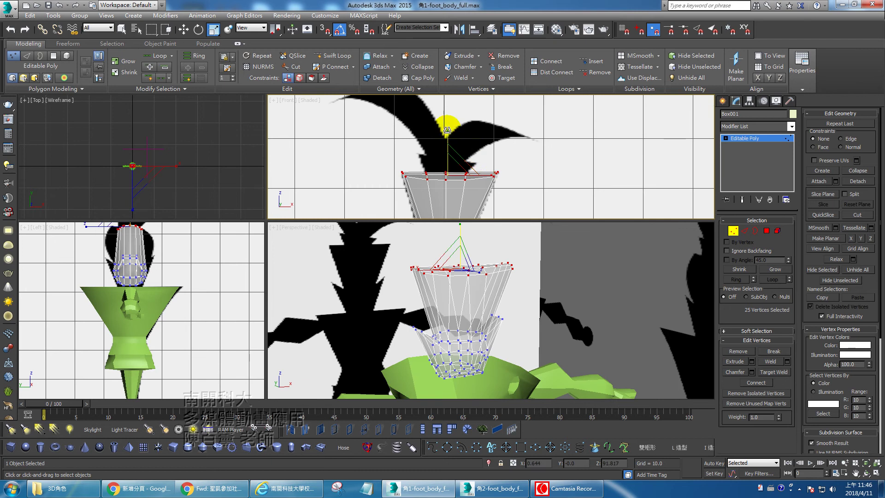
pyautogui.moveTo(448, 130); pyautogui.dragTo(505, 153)
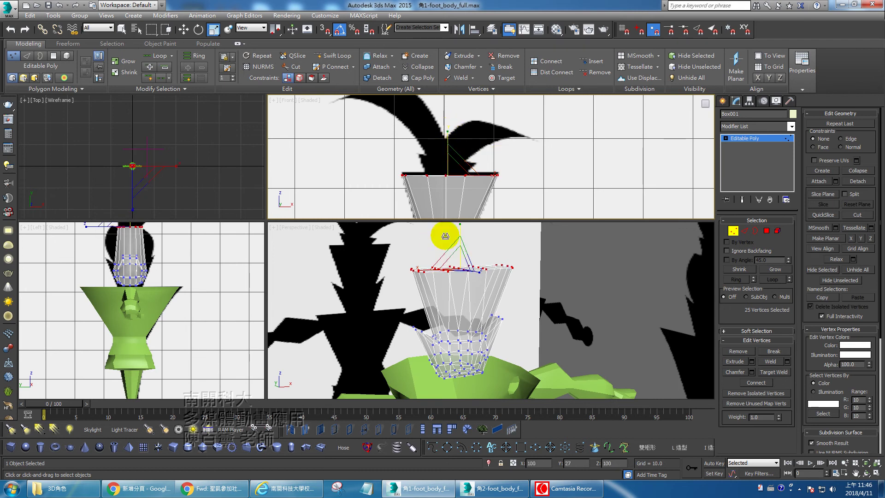
# Step: Switch the head mesh to polygon editing with its top surface facing the perspective view
pyautogui.keyDown('alt'); pyautogui.moveTo(480, 326); pyautogui.dragTo(512, 324, button='middle'); pyautogui.keyUp('alt')
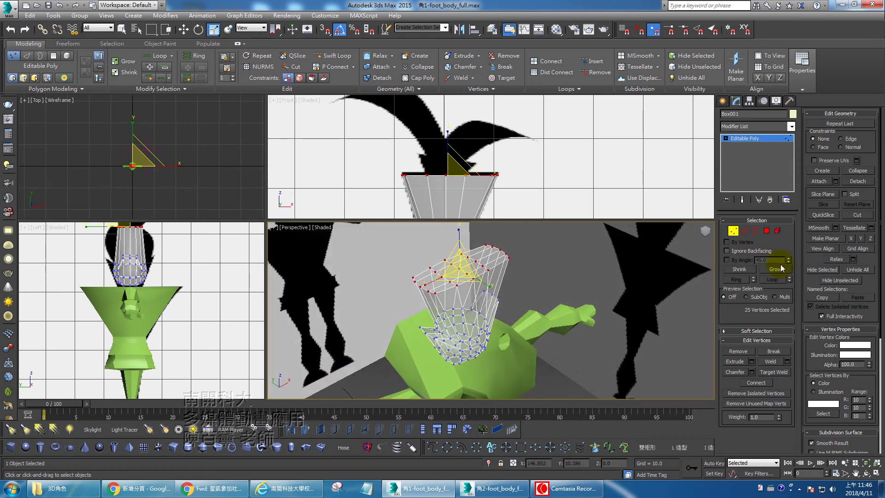
pyautogui.click(766, 231)
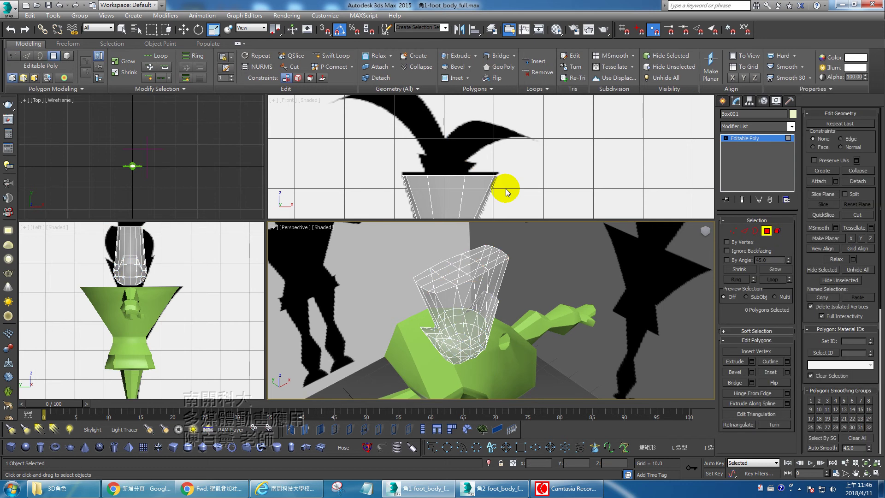
pyautogui.click(427, 275)
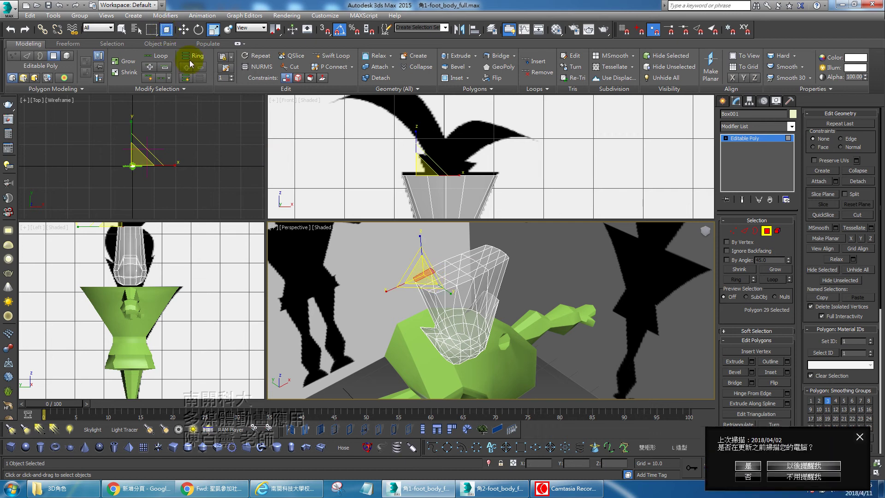
pyautogui.keyDown('alt'); pyautogui.moveTo(491, 258); pyautogui.dragTo(512, 244, button='middle'); pyautogui.keyUp('alt')
pyautogui.moveTo(513, 244); pyautogui.dragTo(367, 302)
pyautogui.keyDown('alt'); pyautogui.moveTo(442, 276); pyautogui.dragTo(463, 264, button='middle'); pyautogui.keyUp('alt')
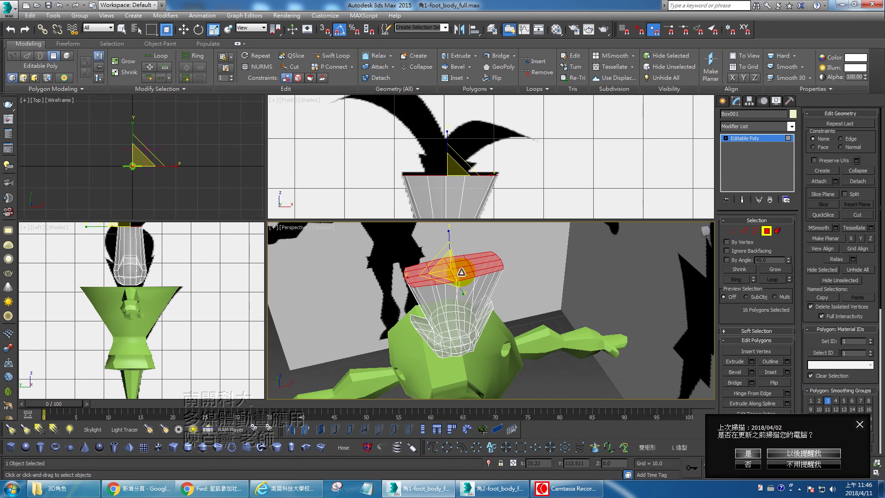
pyautogui.click(541, 245)
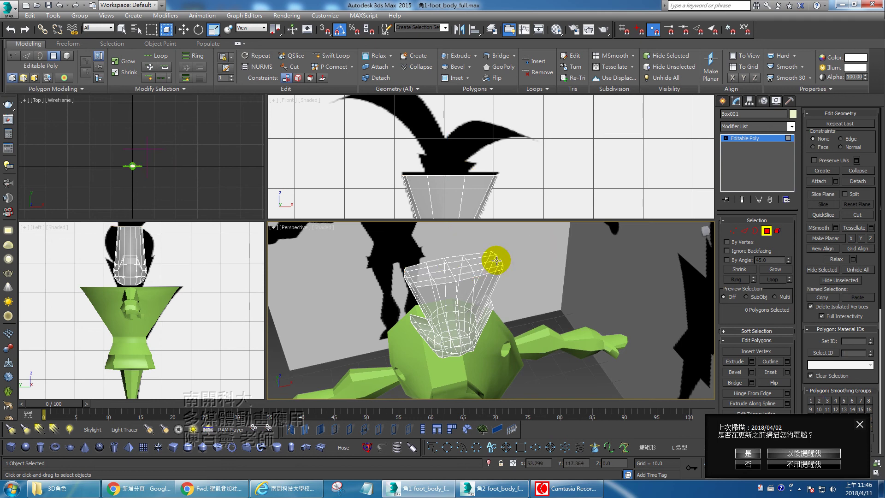
# Step: Select the four central polygons on the head's top and bevel them with a height of 4.009 and an outline of about 3.27
pyautogui.click(438, 268)
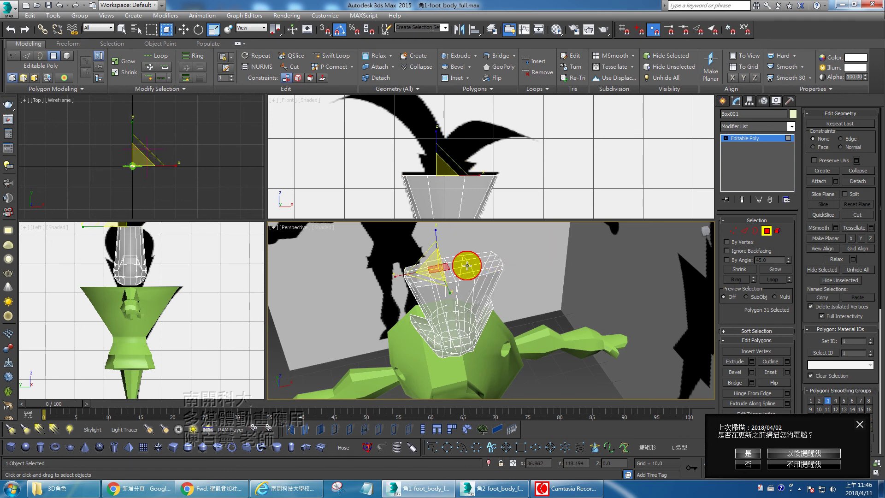
pyautogui.keyDown('ctrl'); pyautogui.click(460, 266); pyautogui.keyUp('ctrl')
pyautogui.keyDown('ctrl'); pyautogui.click(458, 273); pyautogui.keyUp('ctrl')
pyautogui.keyDown('ctrl'); pyautogui.click(441, 275); pyautogui.keyUp('ctrl')
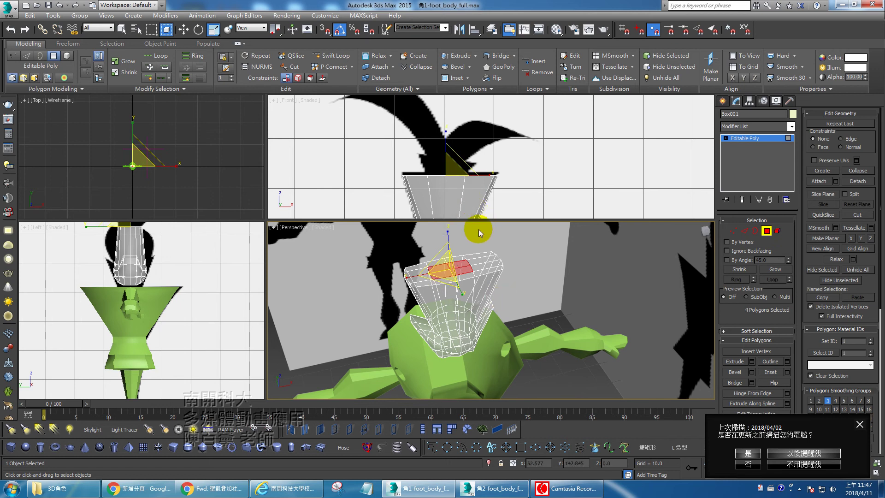
pyautogui.rightClick(458, 262)
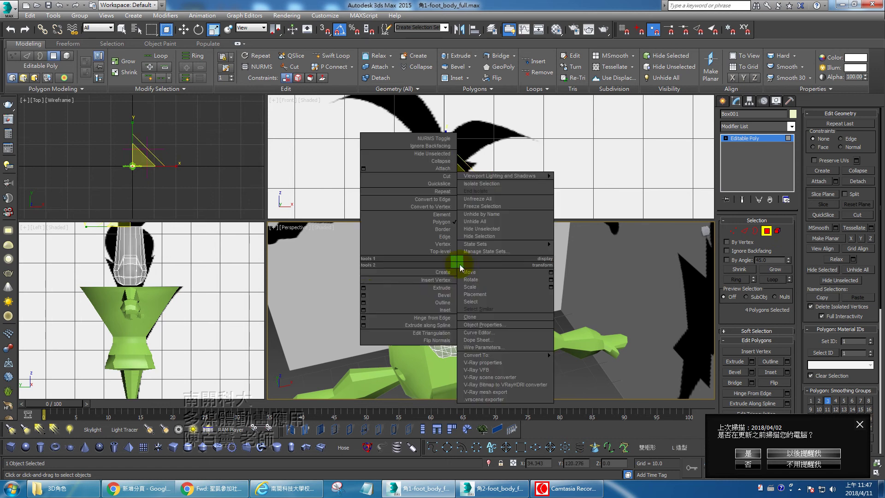
pyautogui.click(364, 295)
pyautogui.moveTo(498, 342)
pyautogui.mouseDown()
pyautogui.moveTo(498, 332)
pyautogui.moveTo(499, 345)
pyautogui.mouseUp()
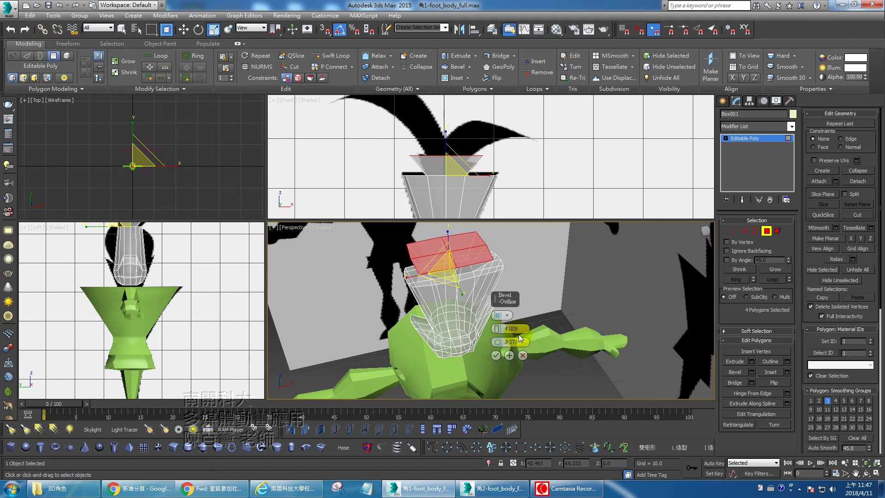
pyautogui.click(495, 355)
pyautogui.scroll(-3, 509, 189)
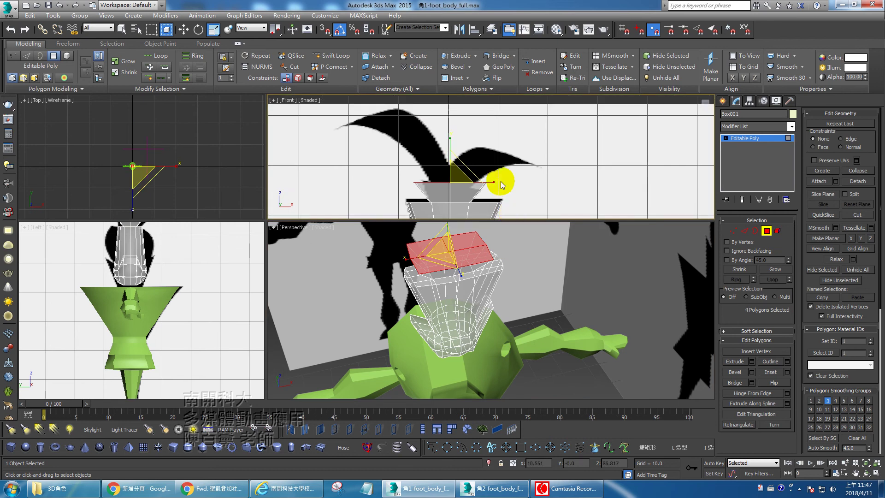
pyautogui.moveTo(504, 178); pyautogui.dragTo(513, 127, button='middle')
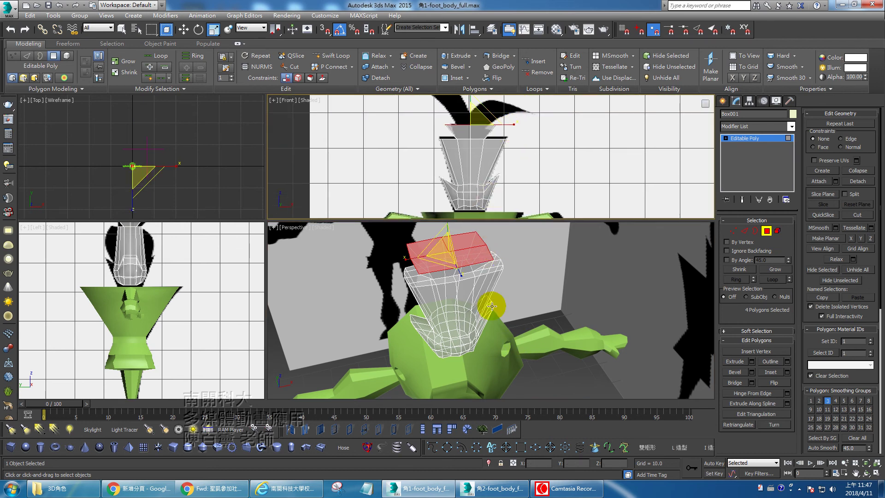
pyautogui.click(765, 231)
# Step: Move the ear-level vertices on both sides of the head in the side view out to the silhouette's pointed tips
pyautogui.keyDown('alt'); pyautogui.moveTo(502, 356); pyautogui.dragTo(452, 320, button='middle'); pyautogui.keyUp('alt')
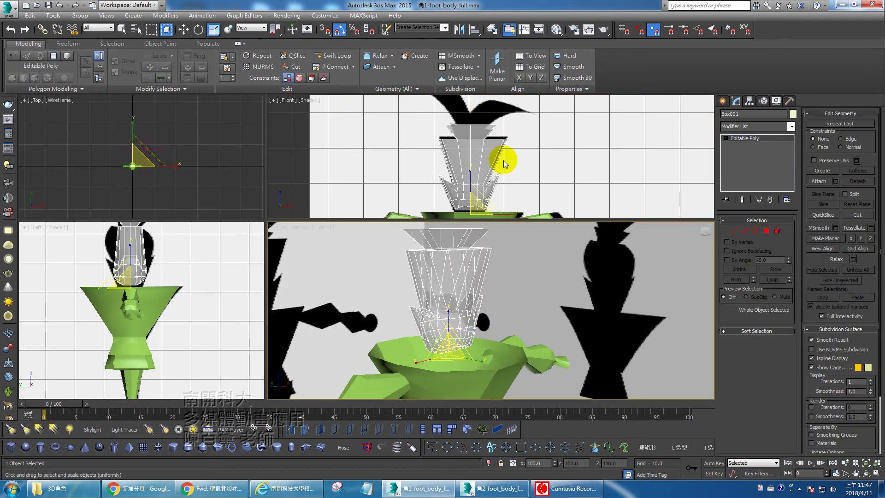
pyautogui.moveTo(440, 182); pyautogui.dragTo(436, 156, button='middle')
pyautogui.scroll(5, 436, 154)
pyautogui.moveTo(493, 172); pyautogui.dragTo(424, 129, button='middle')
pyautogui.moveTo(149, 290); pyautogui.dragTo(153, 306, button='middle')
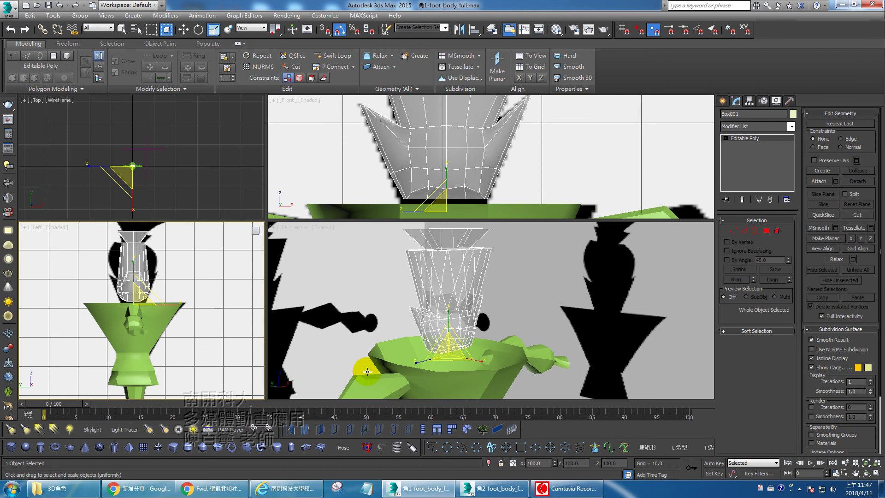
pyautogui.scroll(4, 138, 296)
pyautogui.scroll(4, 170, 299)
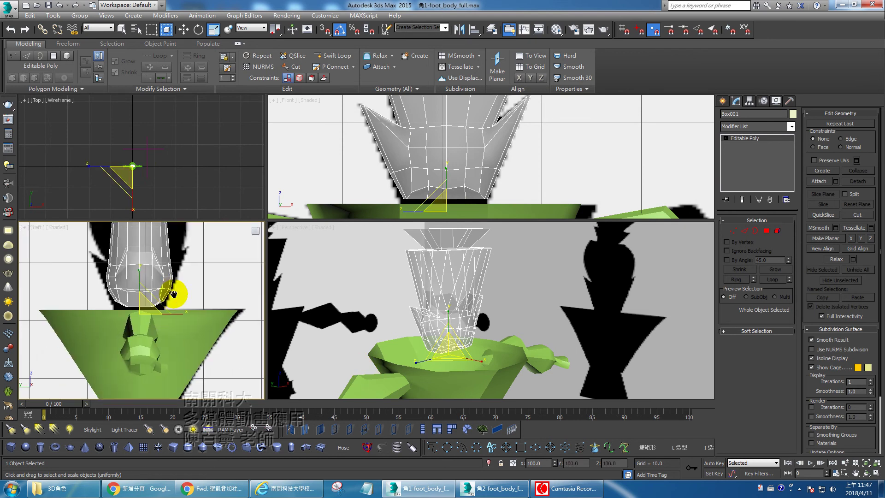
pyautogui.moveTo(181, 292); pyautogui.dragTo(187, 344, button='middle')
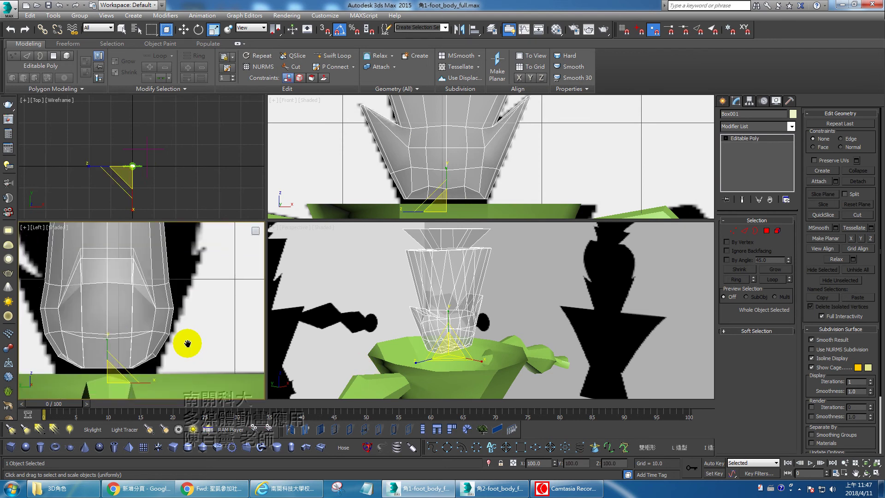
pyautogui.click(733, 232)
pyautogui.scroll(-3, 203, 305)
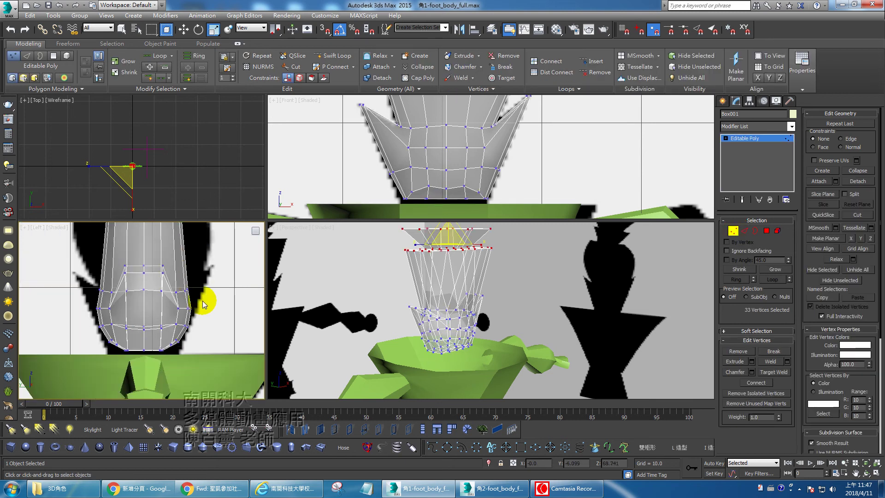
pyautogui.moveTo(202, 303); pyautogui.dragTo(222, 254)
pyautogui.press('w')
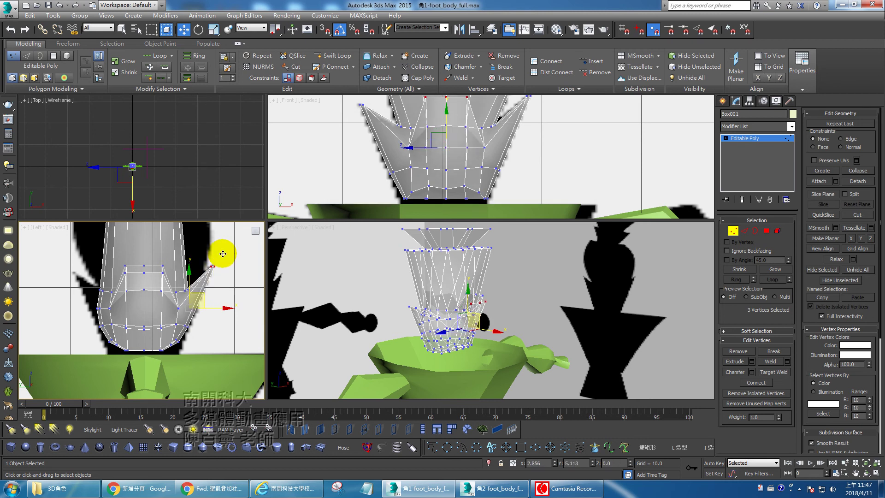
pyautogui.moveTo(79, 303); pyautogui.dragTo(80, 258)
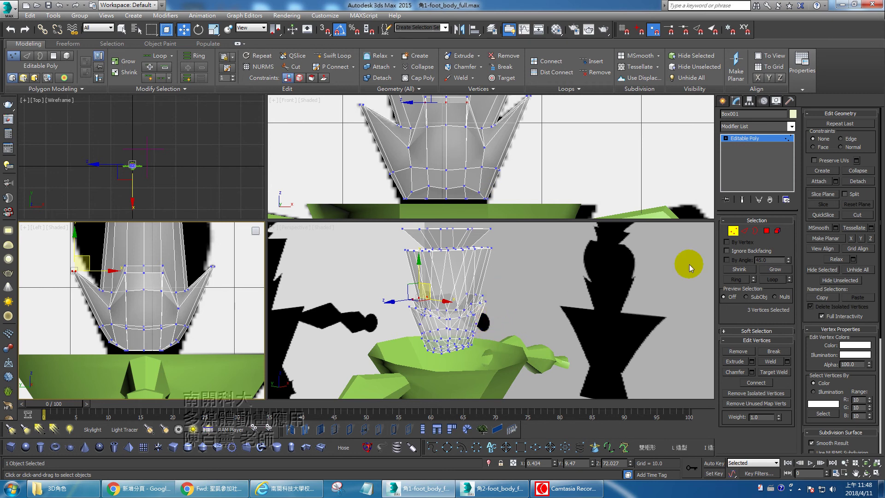
pyautogui.click(732, 231)
# Step: Examine the reshaped head from above and the horn silhouettes rising over it in the front view
pyautogui.keyDown('alt'); pyautogui.moveTo(545, 299); pyautogui.dragTo(519, 353, button='middle'); pyautogui.keyUp('alt')
pyautogui.click(468, 170)
pyautogui.moveTo(468, 171)
pyautogui.keyDown('alt'); pyautogui.mouseDown(button='middle')
pyautogui.moveTo(459, 157)
pyautogui.moveTo(458, 217)
pyautogui.moveTo(468, 184)
pyautogui.mouseUp(button='middle'); pyautogui.keyUp('alt')
pyautogui.press('f')
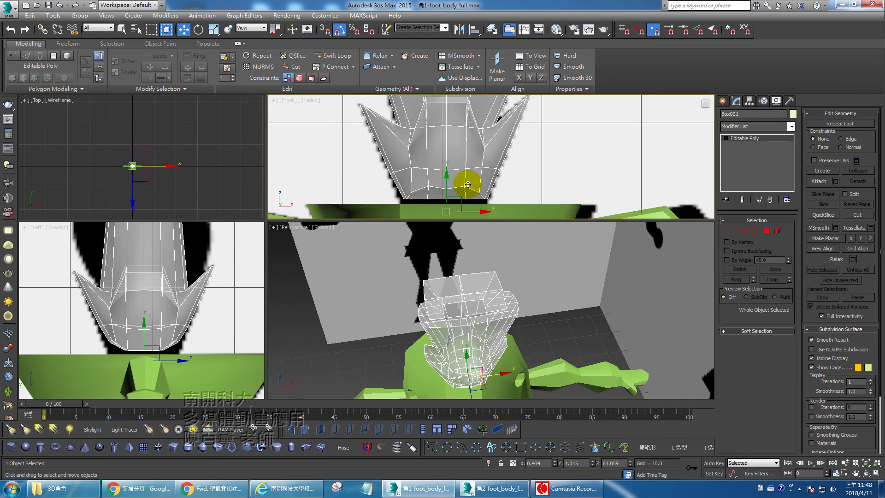
pyautogui.keyDown('alt'); pyautogui.moveTo(510, 286); pyautogui.dragTo(542, 355, button='middle'); pyautogui.keyUp('alt')
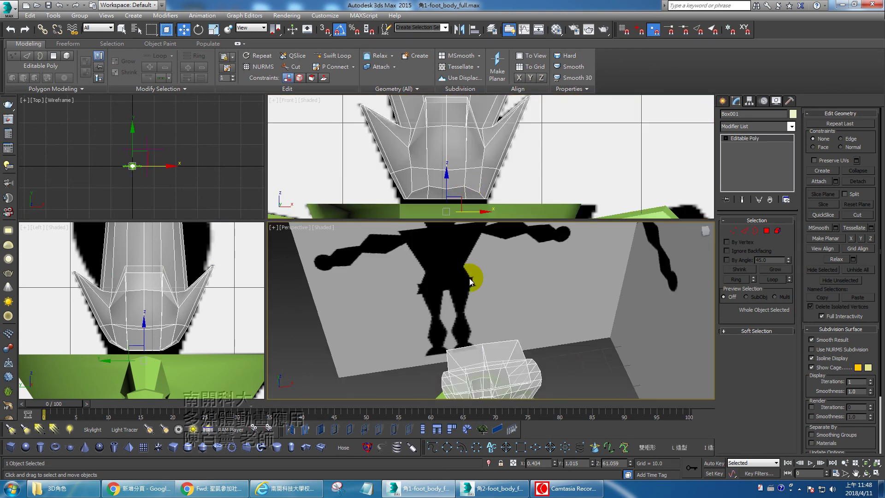
pyautogui.scroll(-8, 471, 317)
pyautogui.scroll(-5, 485, 152)
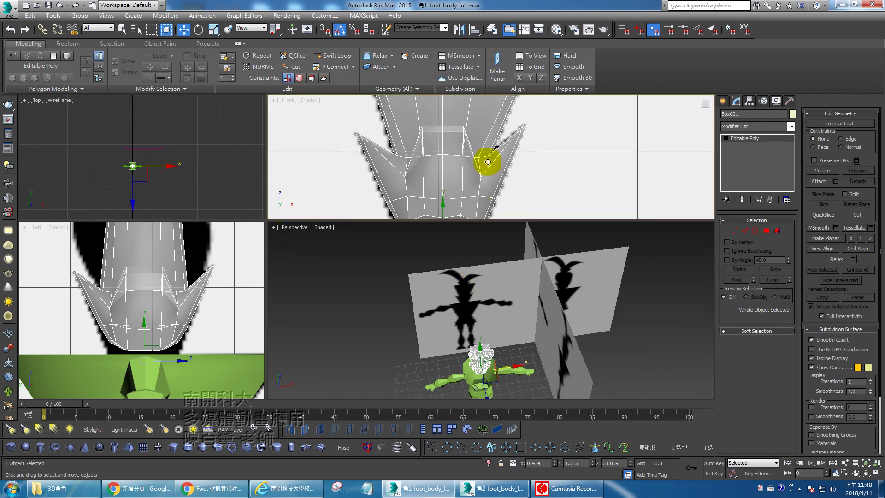
pyautogui.moveTo(485, 152); pyautogui.dragTo(476, 198, button='middle')
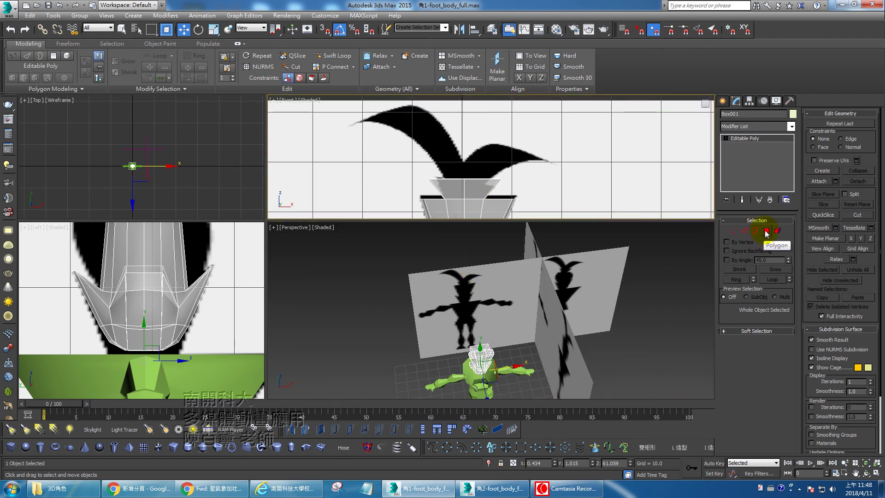
# Step: Draw a five-point spline in the front view from the head's raised top along the larger horn silhouette to its tip
pyautogui.click(722, 101)
pyautogui.click(736, 116)
pyautogui.click(740, 166)
pyautogui.click(569, 491)
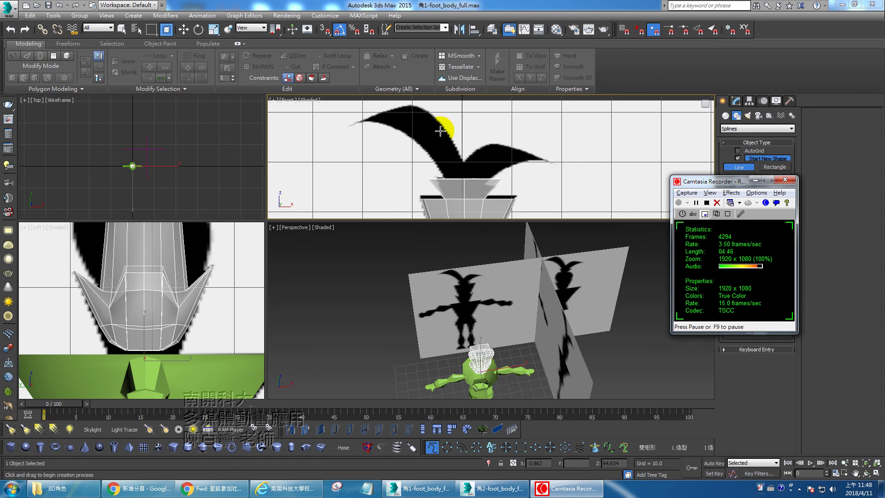
pyautogui.click(454, 183)
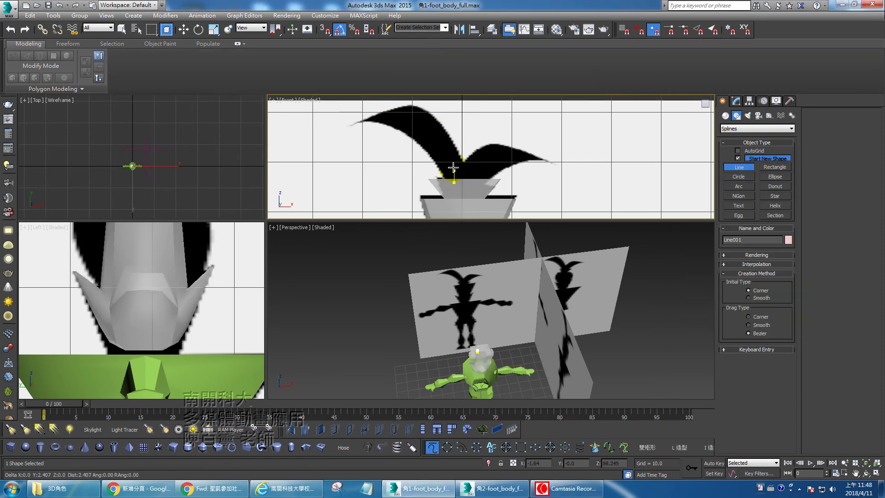
pyautogui.click(442, 143)
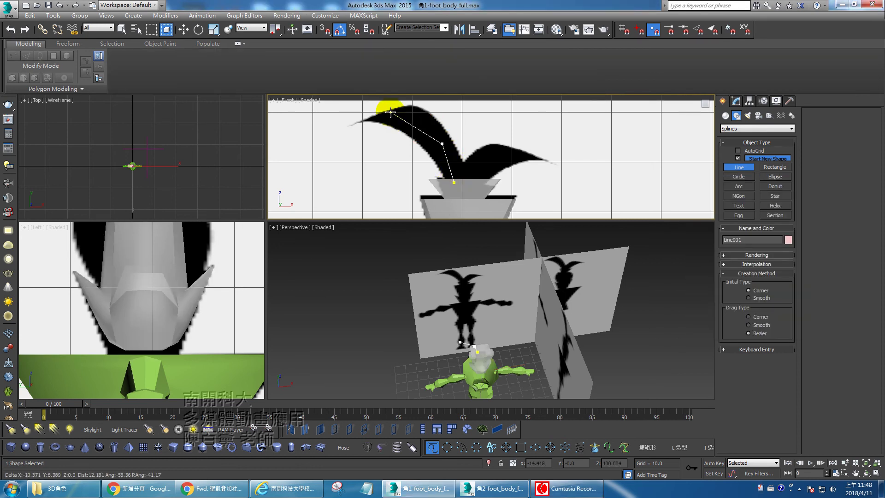
pyautogui.click(408, 119)
pyautogui.click(376, 115)
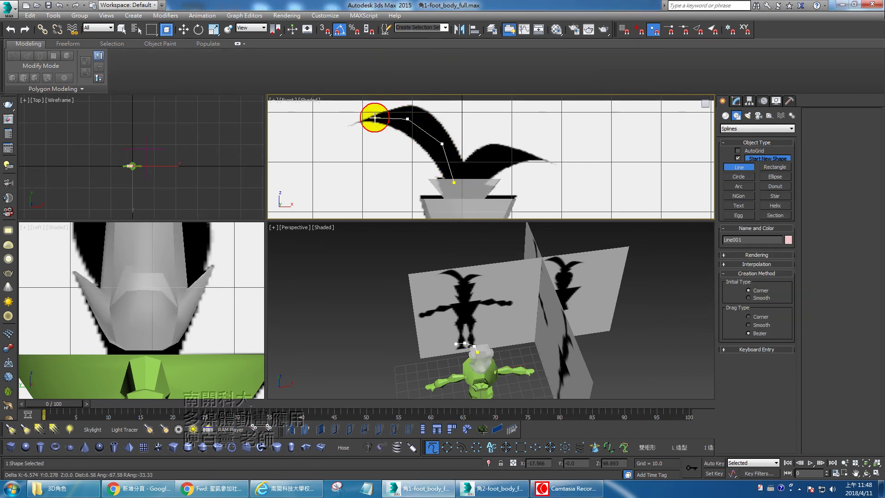
pyautogui.rightClick(357, 112)
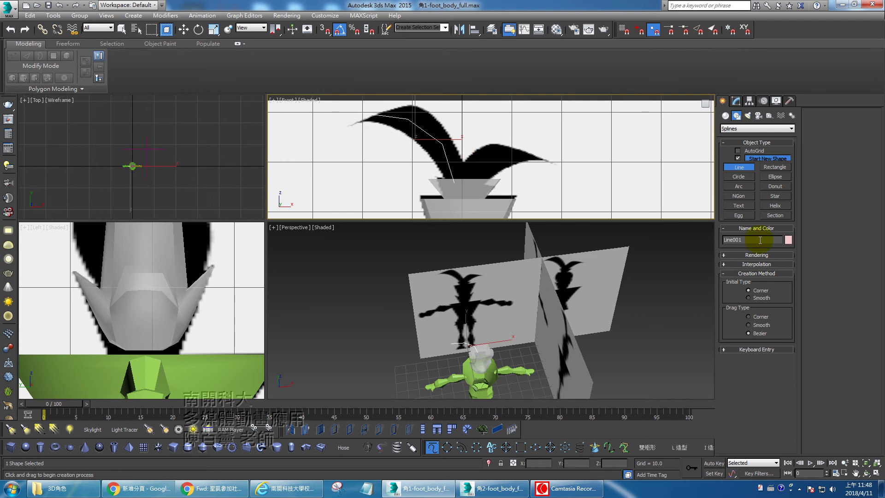
# Step: Convert all the horn line's vertices to Bezier and rotate their tangents so the path curves smoothly along the silhouette
pyautogui.click(738, 102)
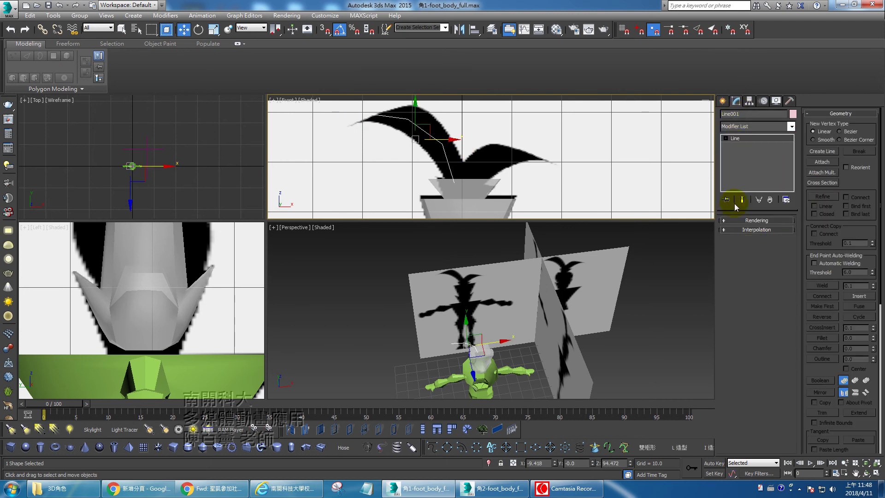
pyautogui.click(726, 138)
pyautogui.click(737, 146)
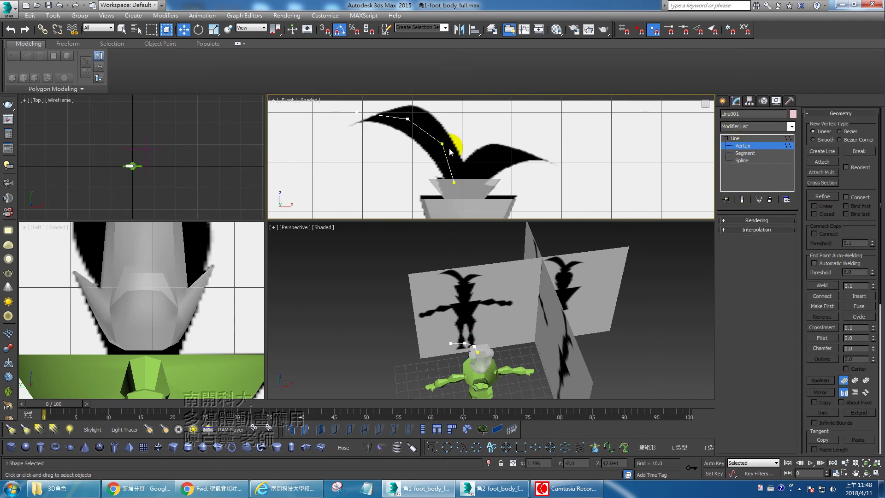
pyautogui.moveTo(345, 108); pyautogui.dragTo(466, 171)
pyautogui.rightClick(441, 143)
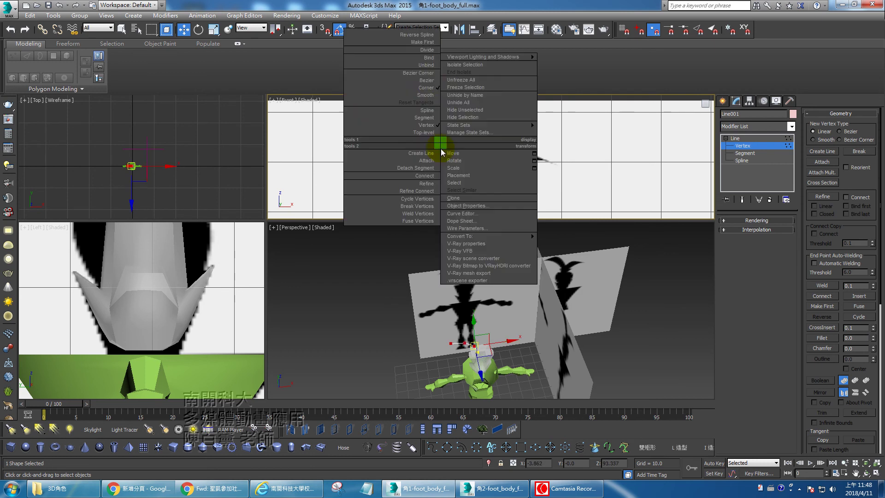
pyautogui.click(435, 81)
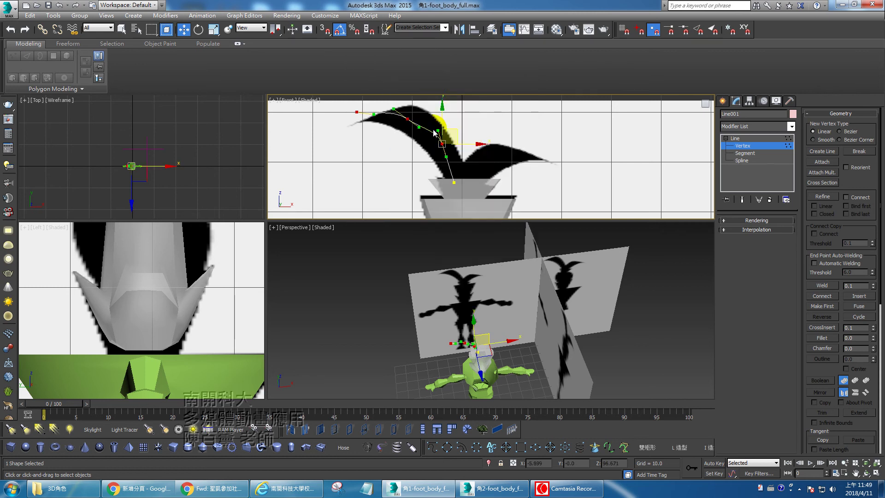
pyautogui.press('e')
pyautogui.moveTo(436, 129); pyautogui.dragTo(510, 120)
pyautogui.click(504, 191)
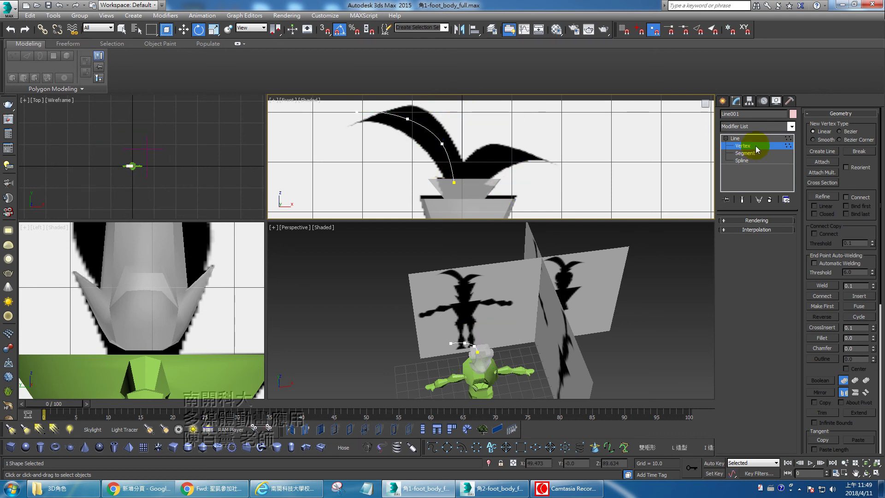
pyautogui.click(735, 138)
# Step: Inset the two top polygons on the larger horn's half of the head's flat top by 1.856
pyautogui.click(469, 187)
pyautogui.click(767, 230)
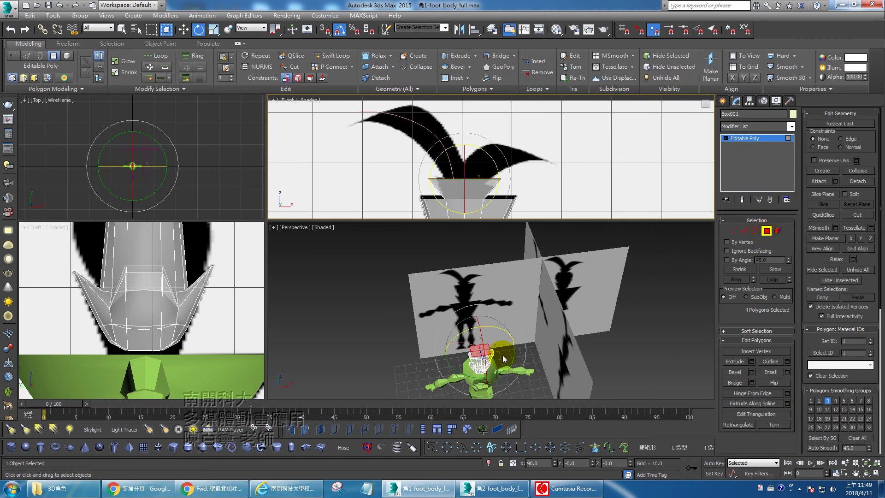
pyautogui.moveTo(507, 305); pyautogui.dragTo(538, 310, button='middle')
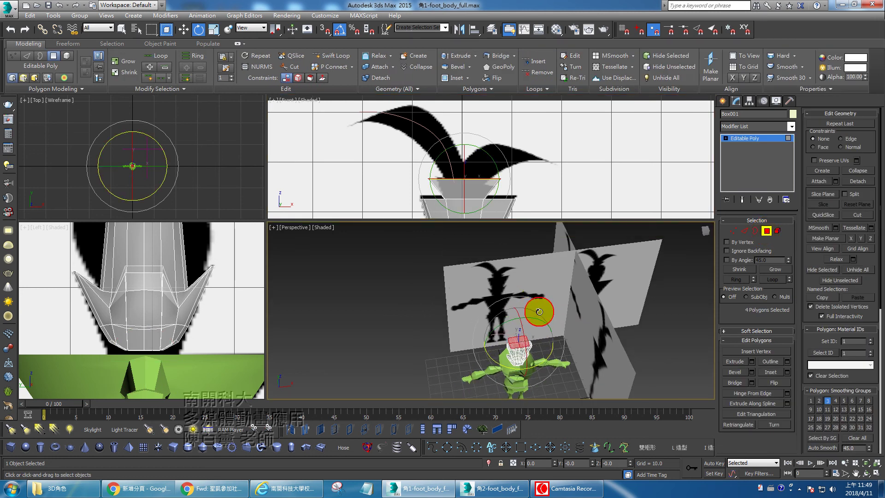
pyautogui.scroll(5, 518, 343)
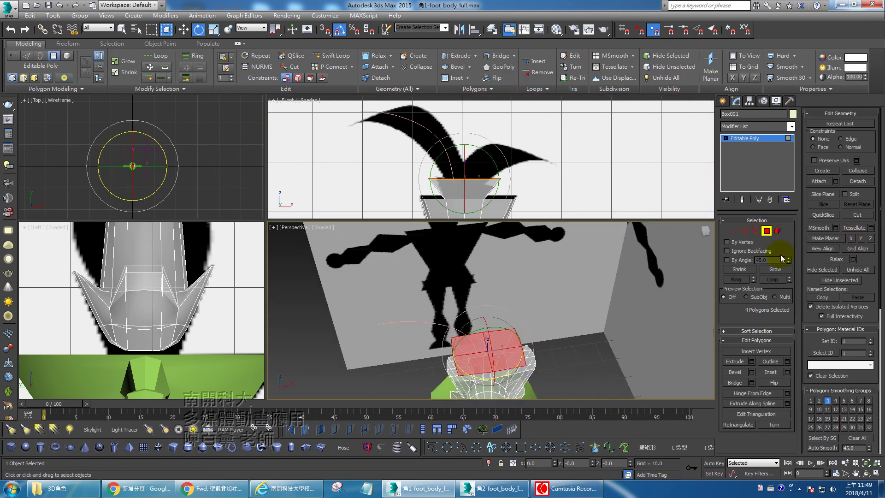
pyautogui.click(588, 336)
pyautogui.click(478, 343)
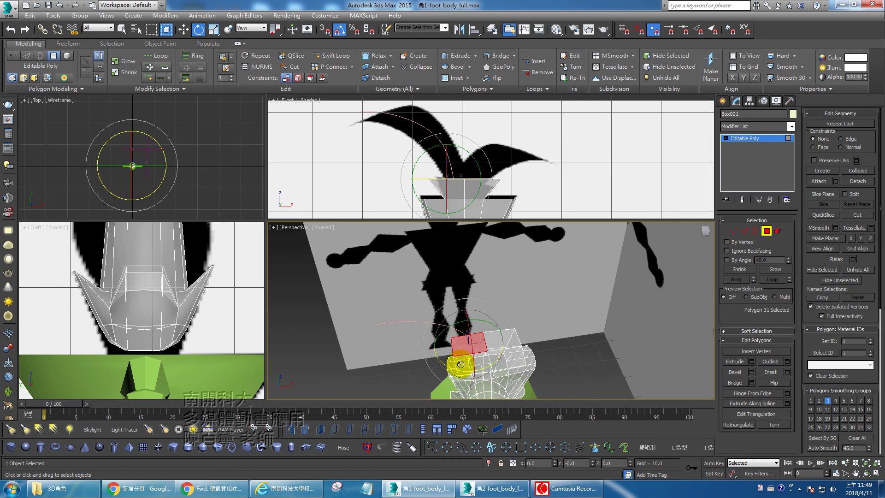
pyautogui.keyDown('ctrl'); pyautogui.click(464, 363); pyautogui.keyUp('ctrl')
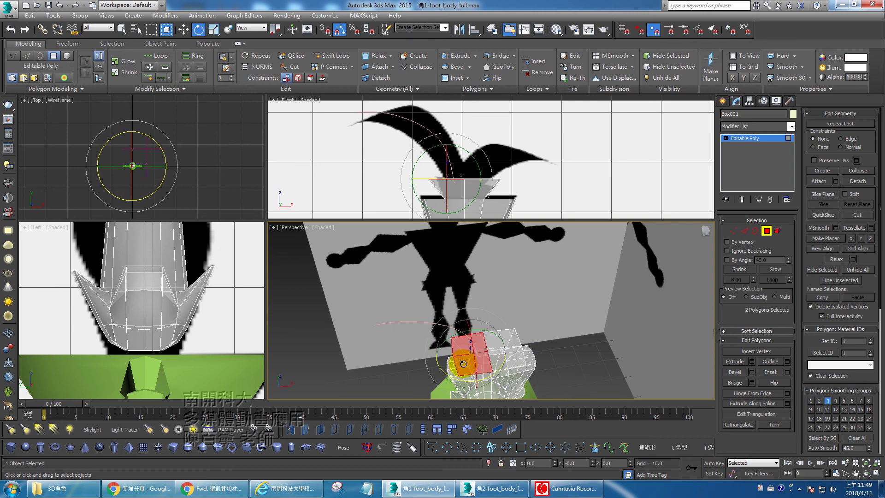
pyautogui.rightClick(464, 364)
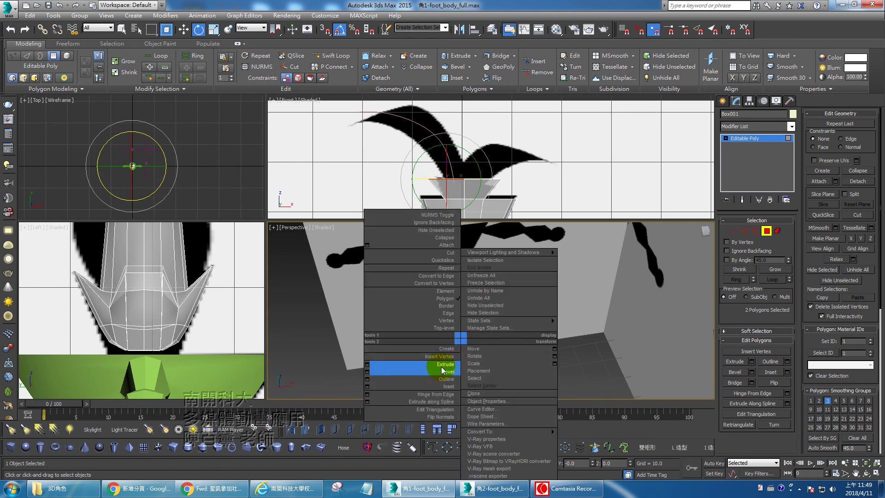
pyautogui.click(367, 387)
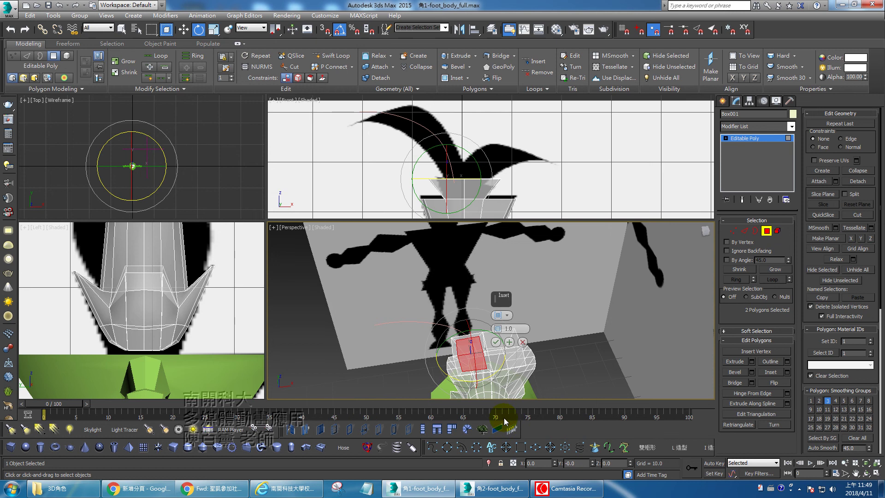
pyautogui.moveTo(498, 329); pyautogui.dragTo(498, 328)
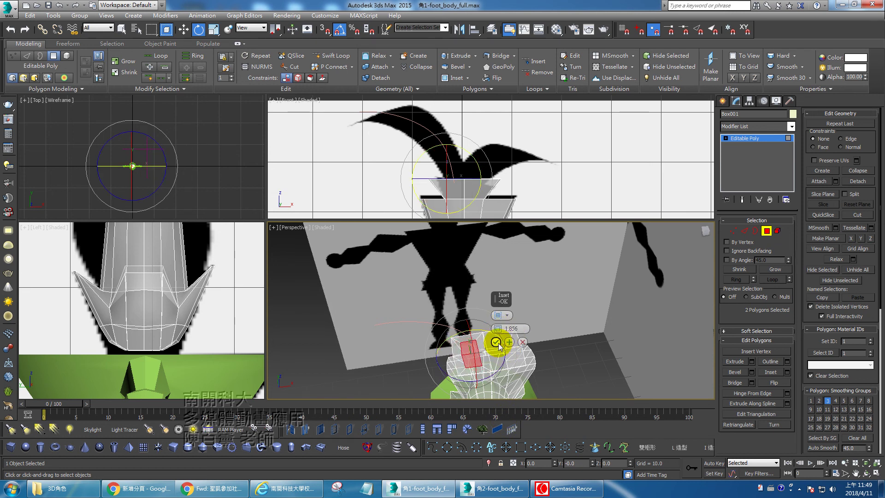
pyautogui.click(496, 341)
# Step: Move the inset polygons along X in the top view toward the head's centre, to the base of the horn line
pyautogui.press('w')
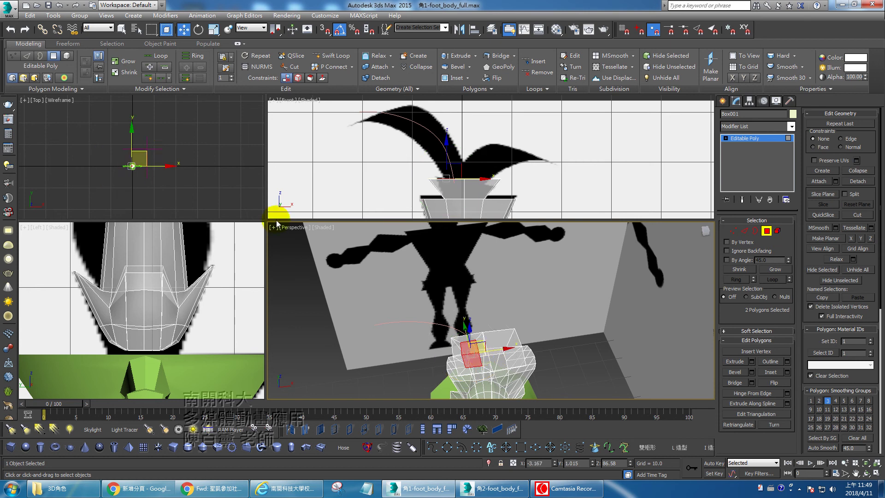
pyautogui.moveTo(161, 161); pyautogui.dragTo(201, 142, button='middle')
pyautogui.scroll(4, 188, 149)
pyautogui.scroll(2, 174, 165)
pyautogui.moveTo(78, 123); pyautogui.dragTo(94, 141, button='middle')
pyautogui.scroll(5, 94, 141)
pyautogui.moveTo(157, 173); pyautogui.dragTo(145, 165, button='middle')
pyautogui.scroll(2, 180, 179)
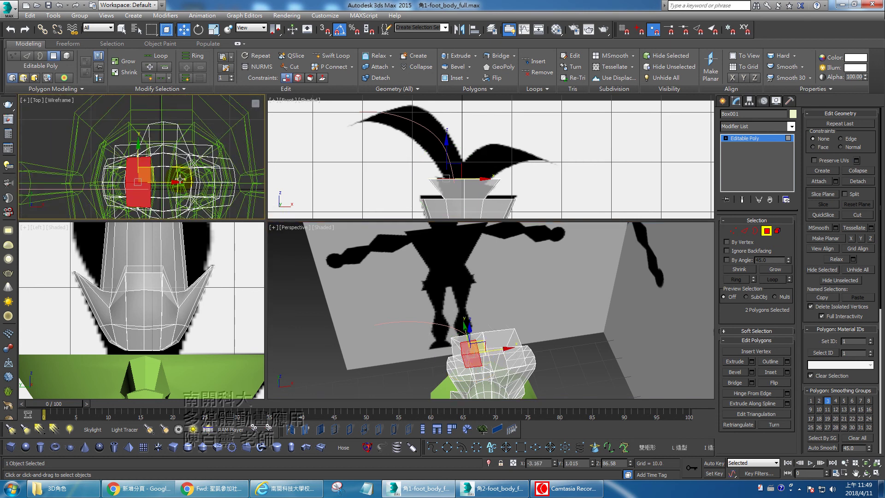
pyautogui.moveTo(180, 180); pyautogui.dragTo(202, 177)
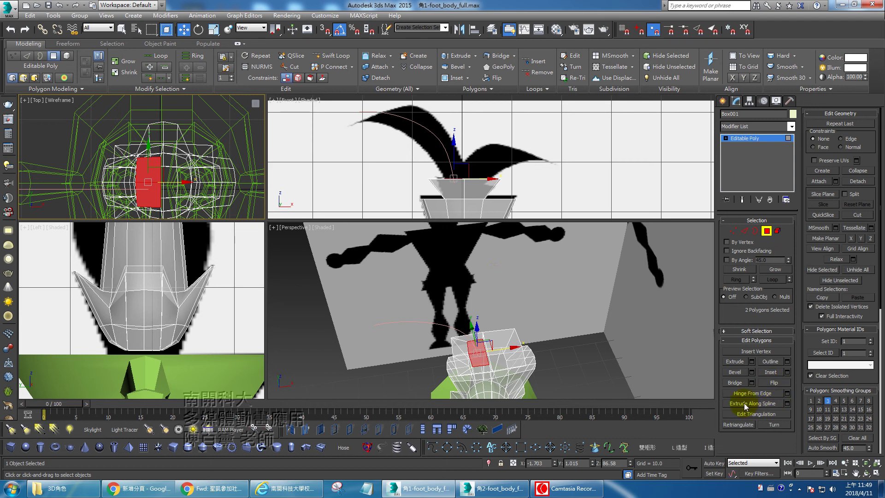
# Step: Extrude the inset polygons along the horn spline with 10 segments and a taper amount of -1.0
pyautogui.click(787, 403)
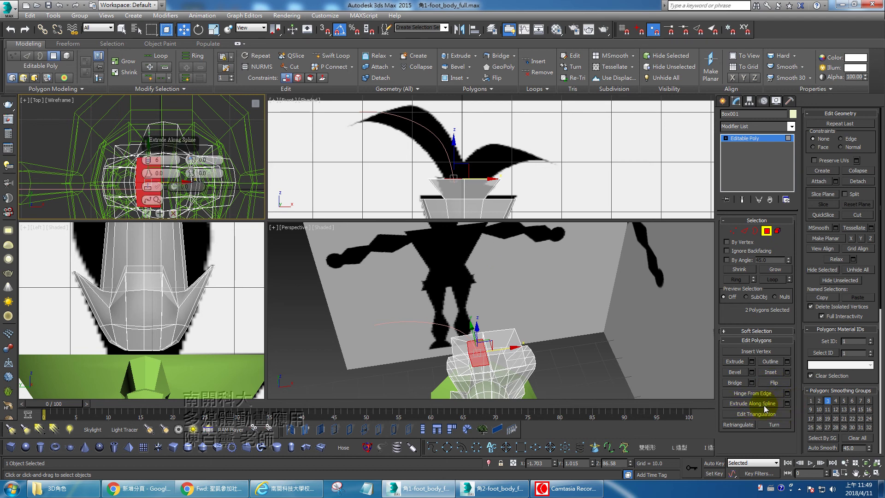
pyautogui.click(157, 200)
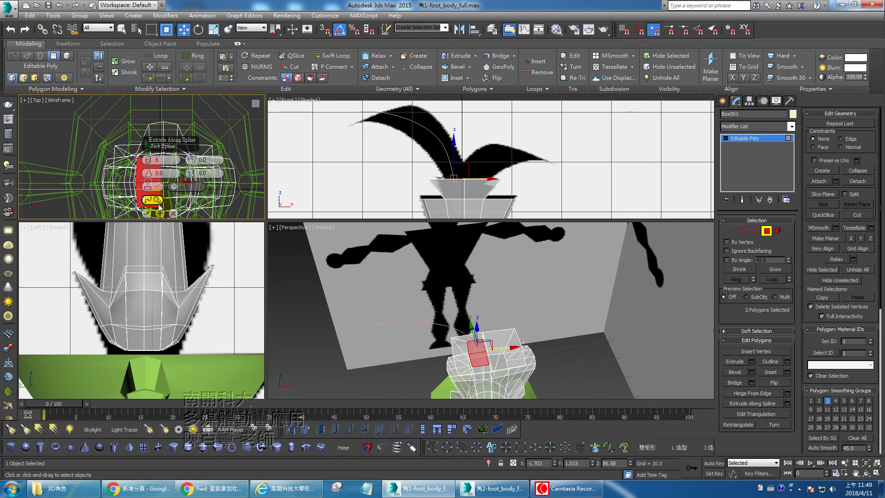
pyautogui.click(432, 131)
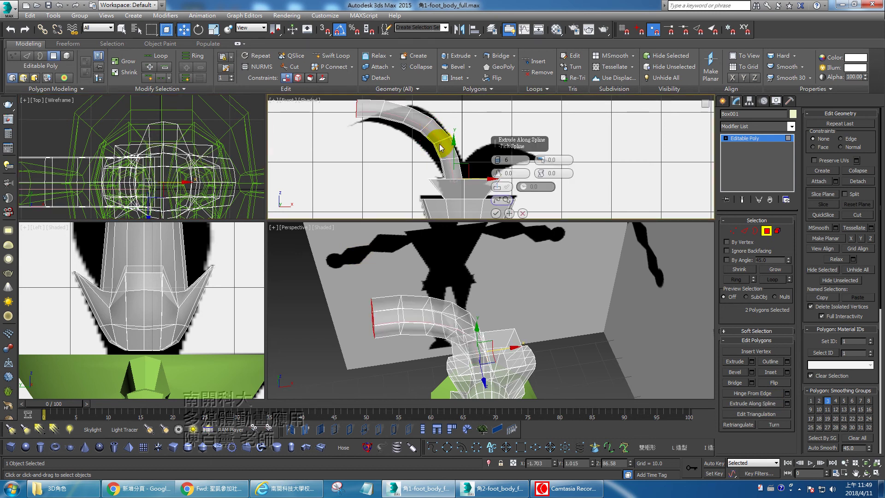
pyautogui.click(498, 158)
pyautogui.moveTo(499, 163); pyautogui.dragTo(502, 148)
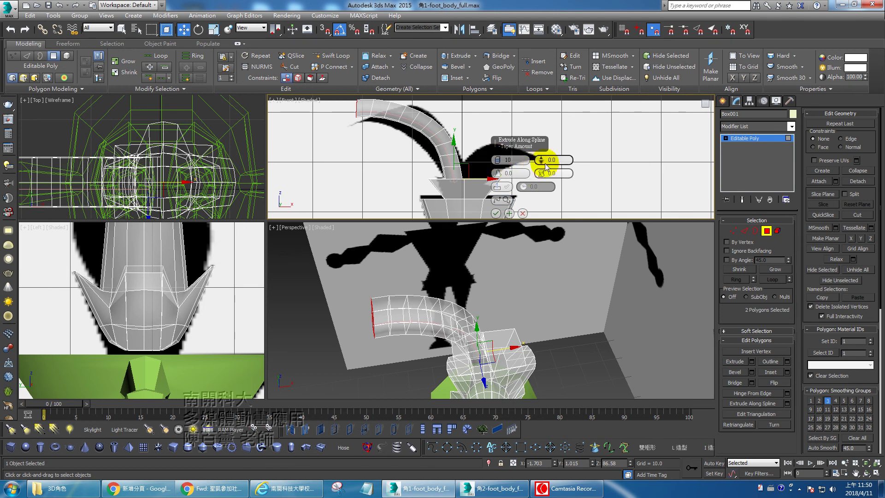
pyautogui.click(542, 162)
pyautogui.click(554, 159)
pyautogui.write('-1')
pyautogui.press('Return')
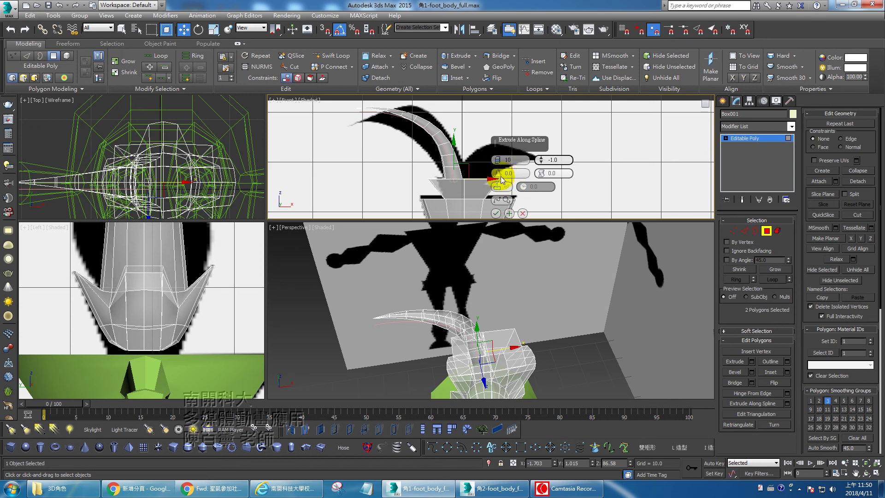
# Step: Finish the horn extrusion with a taper curve of 3.51, 20 segments and a twist of 3.5
pyautogui.moveTo(499, 174); pyautogui.dragTo(500, 168)
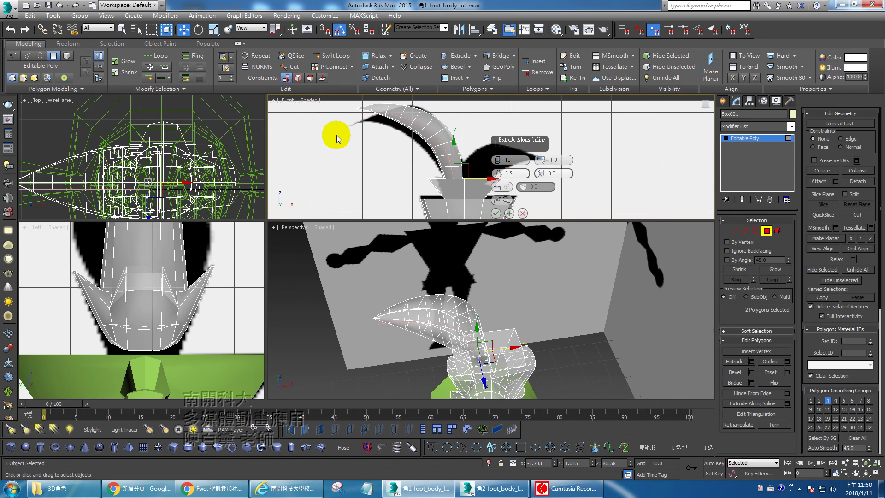
pyautogui.moveTo(538, 174); pyautogui.dragTo(494, 138)
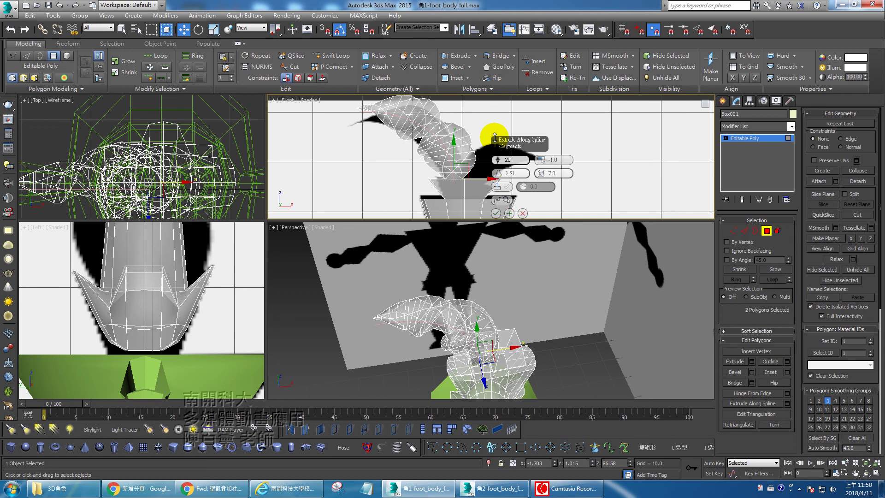
pyautogui.moveTo(541, 174); pyautogui.dragTo(540, 179)
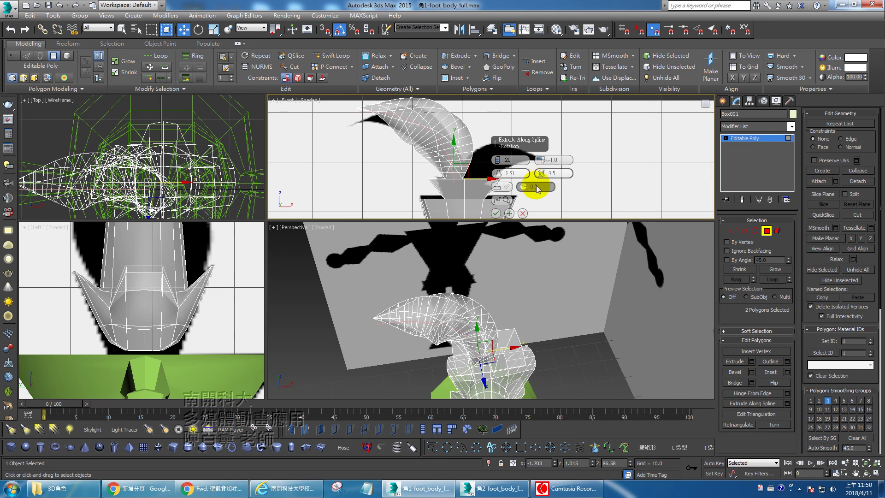
pyautogui.click(496, 213)
# Step: Leave polygon editing and examine the horn, the underside of the head and the torso's open top
pyautogui.scroll(-3, 504, 145)
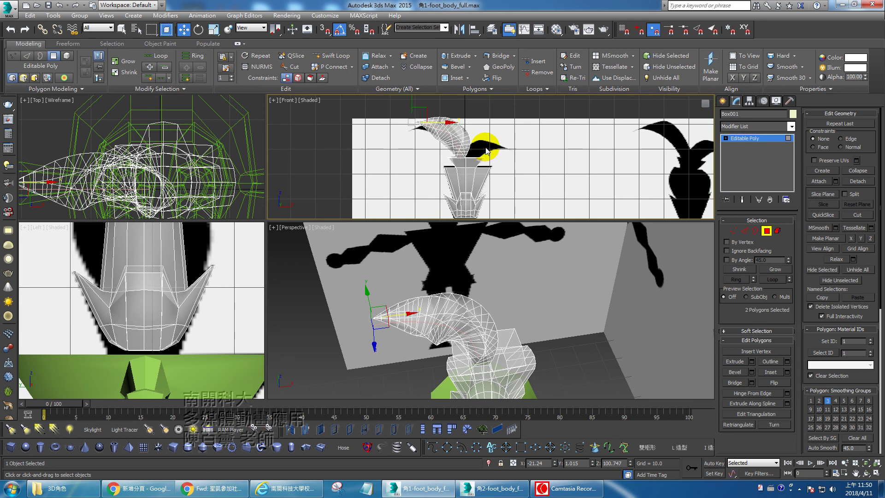
pyautogui.keyDown('alt'); pyautogui.moveTo(522, 258); pyautogui.dragTo(506, 197, button='middle'); pyautogui.keyUp('alt')
pyautogui.scroll(-5, 500, 184)
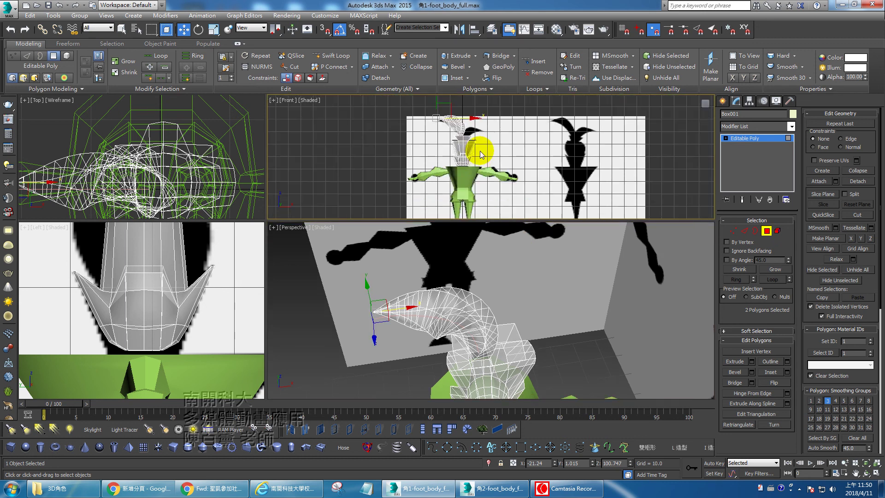
pyautogui.moveTo(546, 348); pyautogui.dragTo(545, 308, button='middle')
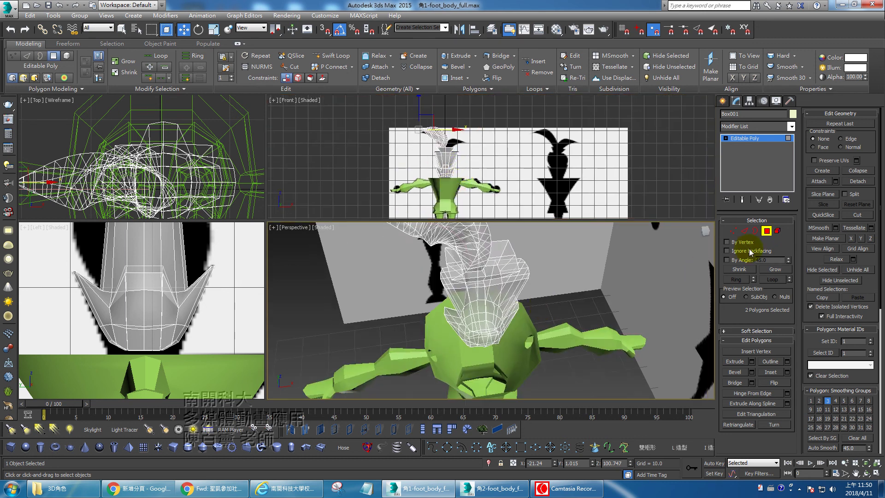
pyautogui.click(767, 230)
pyautogui.keyDown('alt'); pyautogui.moveTo(498, 347); pyautogui.dragTo(493, 298, button='middle'); pyautogui.keyUp('alt')
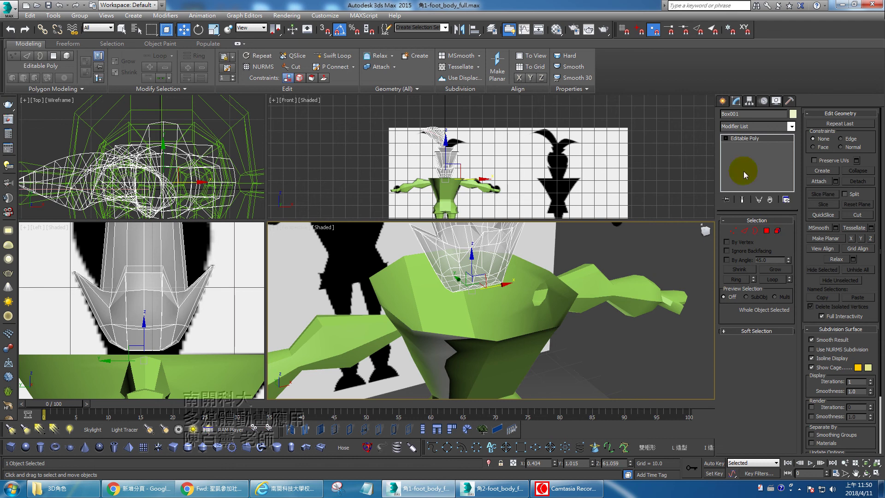
pyautogui.click(447, 261)
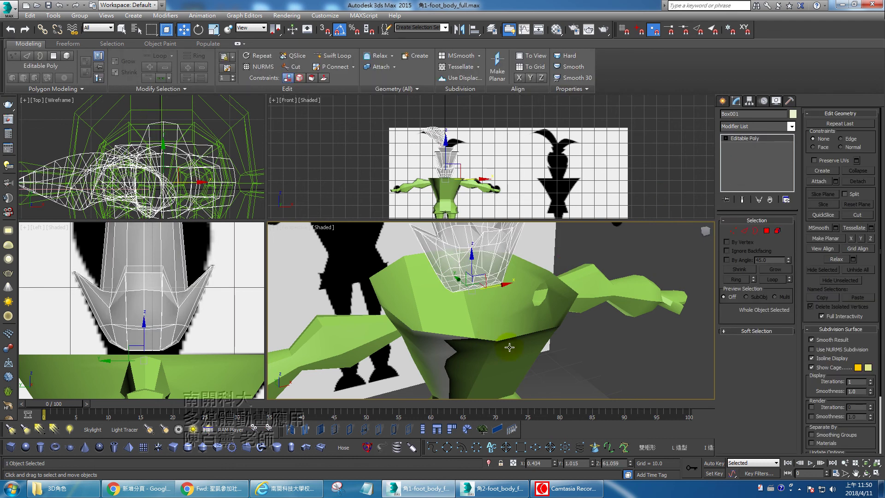
pyautogui.click(510, 338)
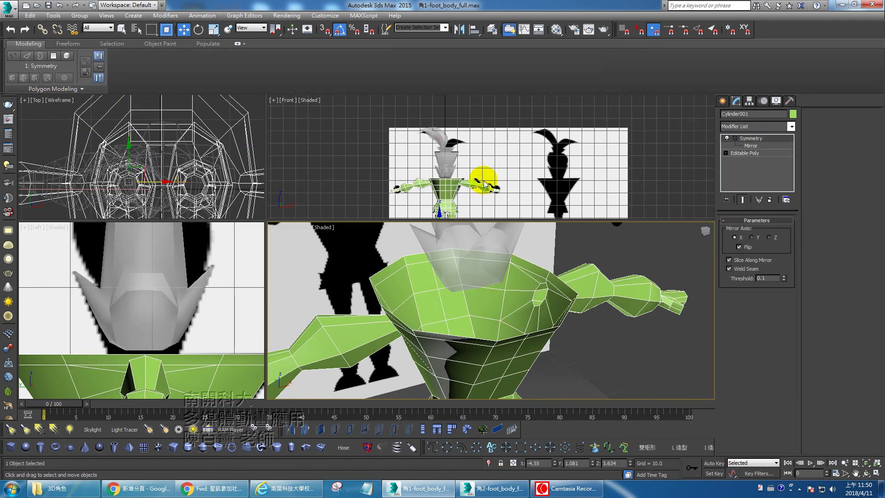
pyautogui.moveTo(456, 192); pyautogui.dragTo(463, 146, button='middle')
pyautogui.scroll(5, 462, 146)
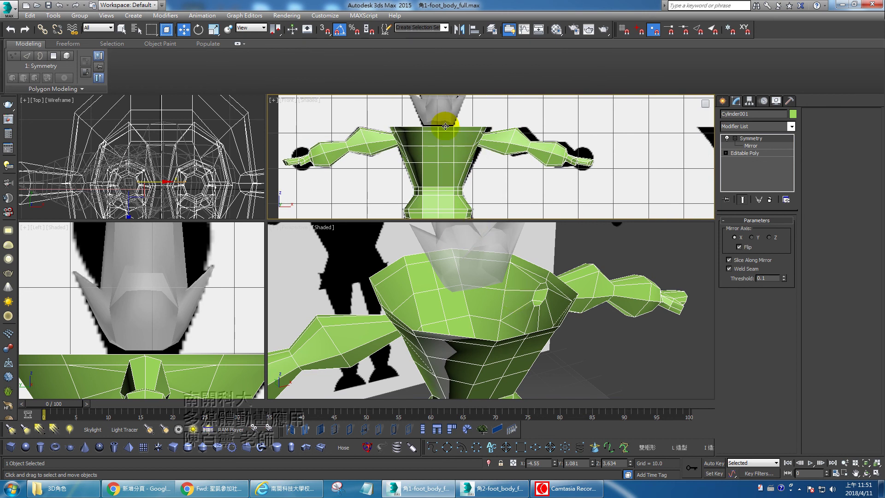
# Step: Add an Edit Poly modifier to the head
pyautogui.click(475, 276)
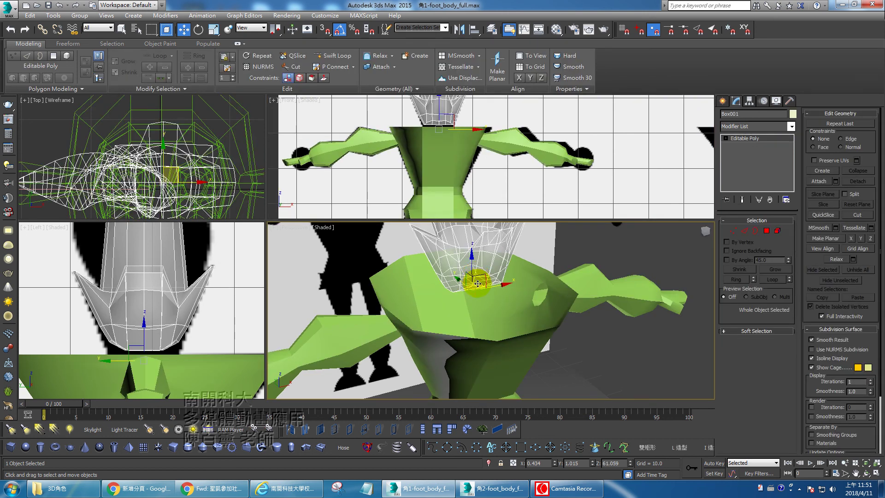
pyautogui.scroll(2, 555, 322)
pyautogui.moveTo(552, 321)
pyautogui.keyDown('alt'); pyautogui.mouseDown(button='middle')
pyautogui.moveTo(546, 305)
pyautogui.moveTo(546, 315)
pyautogui.mouseUp(button='middle'); pyautogui.keyUp('alt')
pyautogui.click(745, 128)
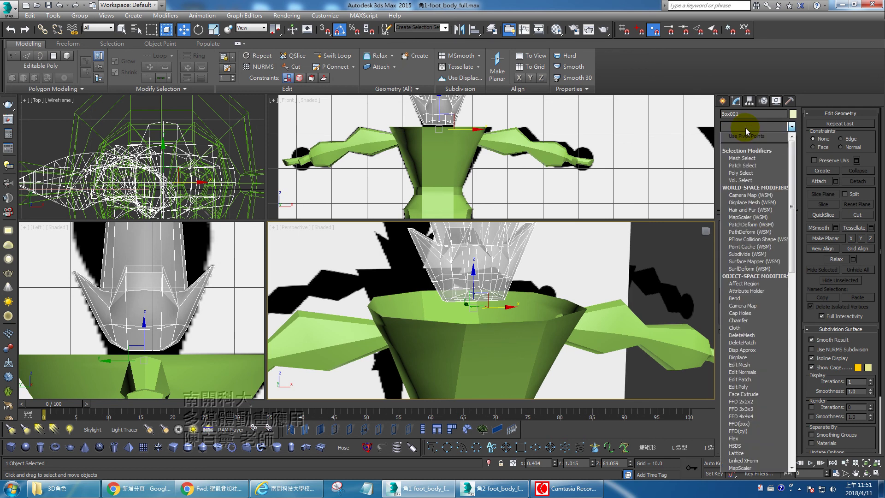
pyautogui.press('e')
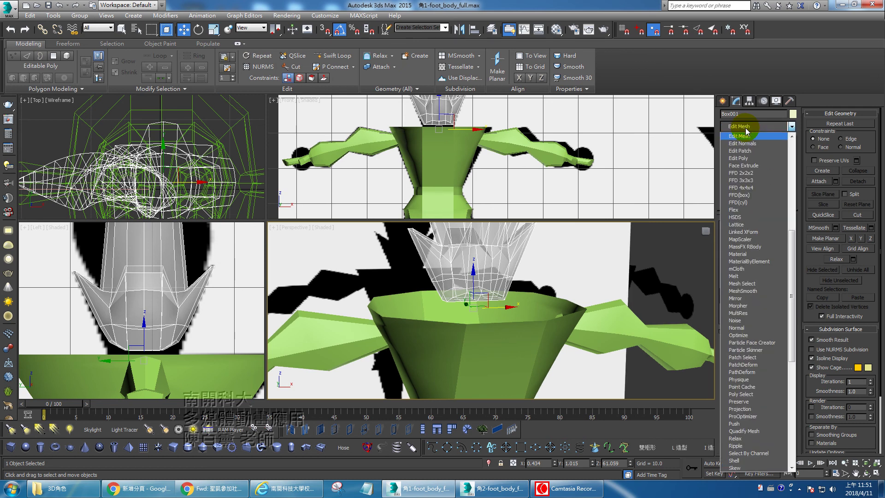
pyautogui.click(754, 158)
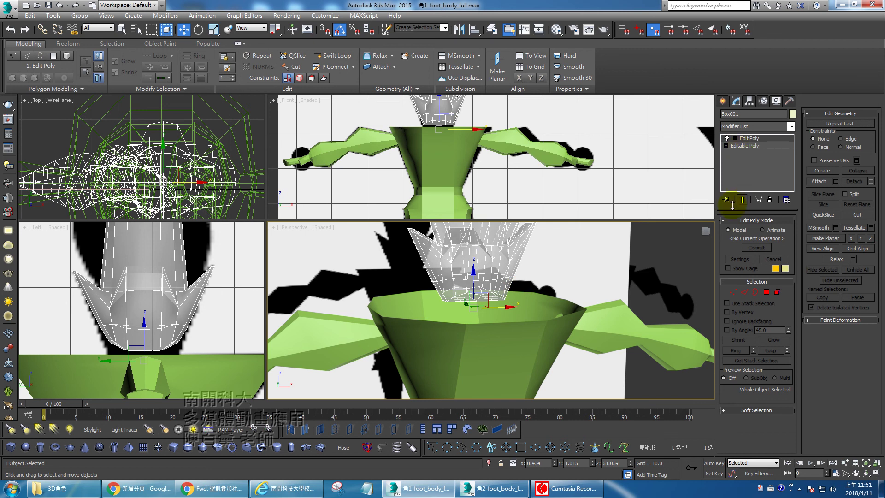
# Step: Add an Edit Poly modifier above the Symmetry modifier on the green body
pyautogui.click(556, 323)
pyautogui.click(740, 128)
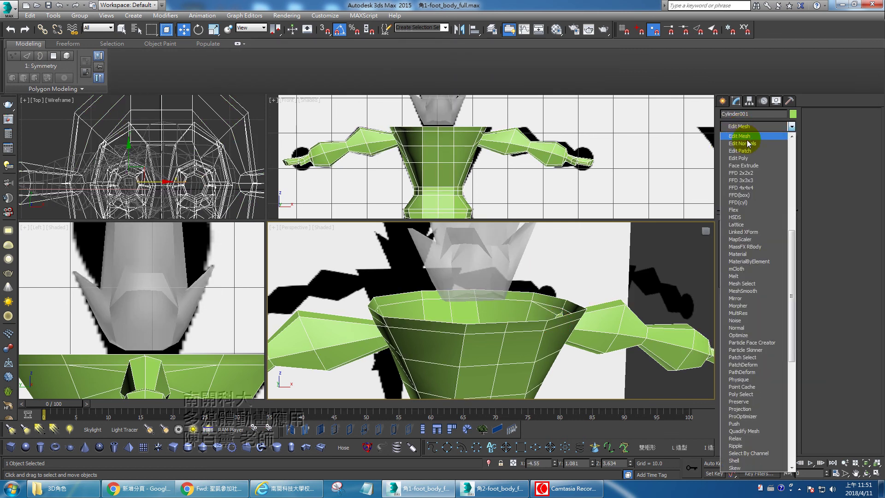
pyautogui.click(742, 158)
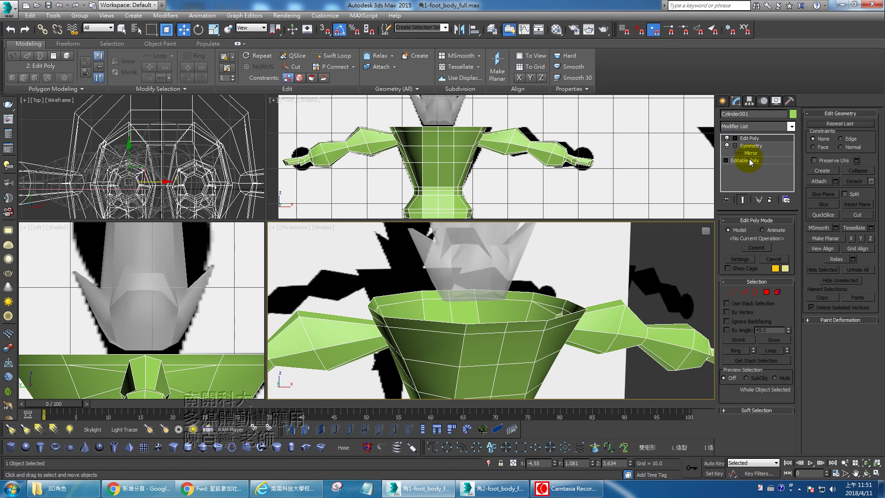
# Step: Check the number of edges in the border around the torso's top opening, then leave border editing
pyautogui.click(755, 292)
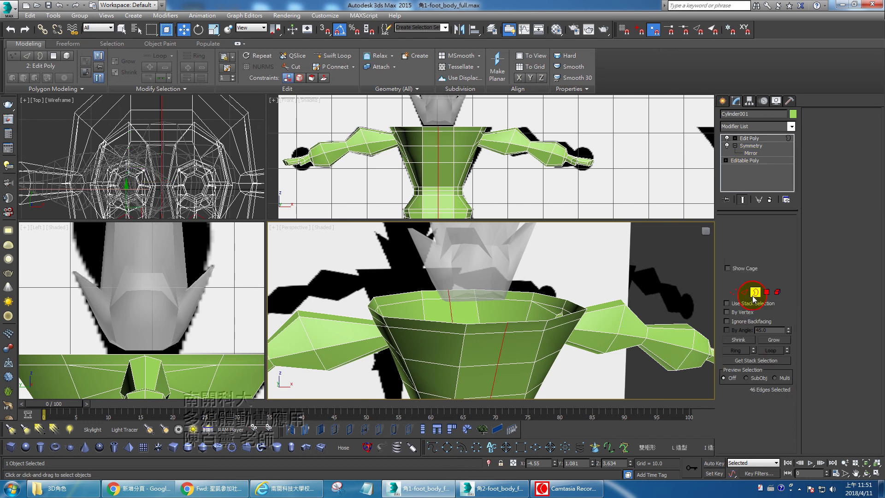
pyautogui.click(545, 320)
pyautogui.click(537, 322)
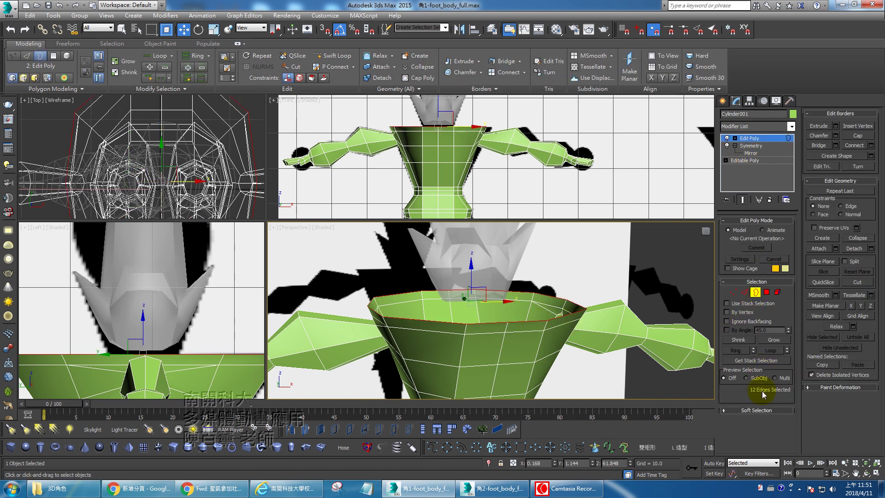
pyautogui.click(756, 291)
pyautogui.moveTo(483, 95); pyautogui.dragTo(486, 260, button='middle')
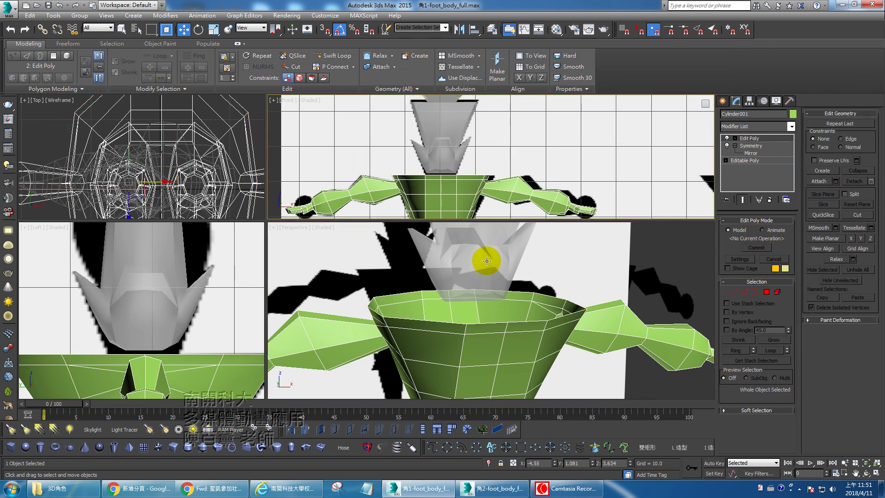
# Step: Select the head and move it straight up, clear of the torso's open top, in two stages
pyautogui.click(486, 260)
pyautogui.moveTo(473, 272); pyautogui.dragTo(474, 245)
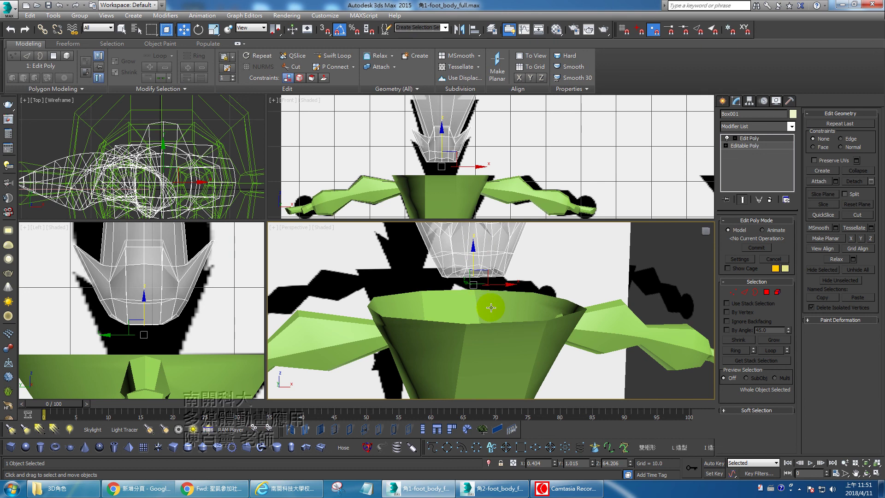
pyautogui.keyDown('alt'); pyautogui.moveTo(491, 308); pyautogui.dragTo(463, 286, button='middle'); pyautogui.keyUp('alt')
pyautogui.moveTo(426, 256); pyautogui.dragTo(420, 167)
pyautogui.moveTo(436, 272); pyautogui.dragTo(442, 354, button='middle')
pyautogui.scroll(-3, 464, 297)
pyautogui.keyDown('alt'); pyautogui.moveTo(463, 293); pyautogui.dragTo(442, 294, button='middle'); pyautogui.keyUp('alt')
pyautogui.scroll(3, 464, 270)
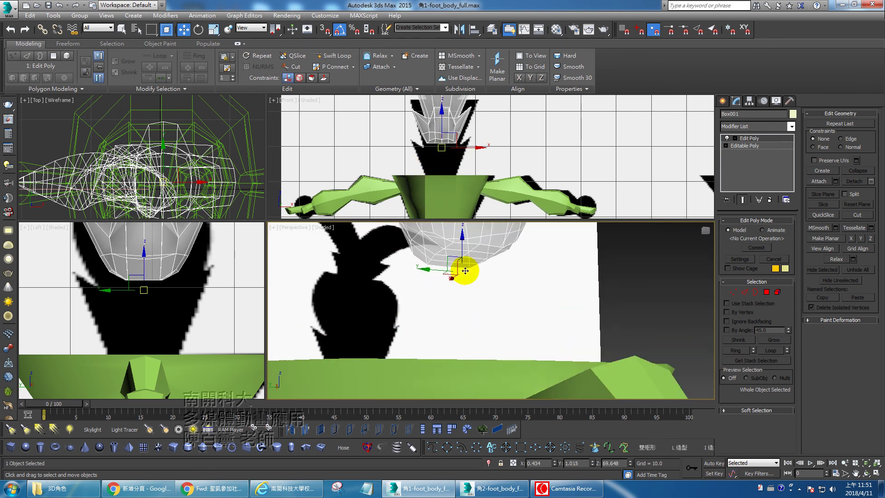
# Step: Enter polygon editing on the head and select the eight polygons on its flat underside
pyautogui.click(766, 292)
pyautogui.click(456, 244)
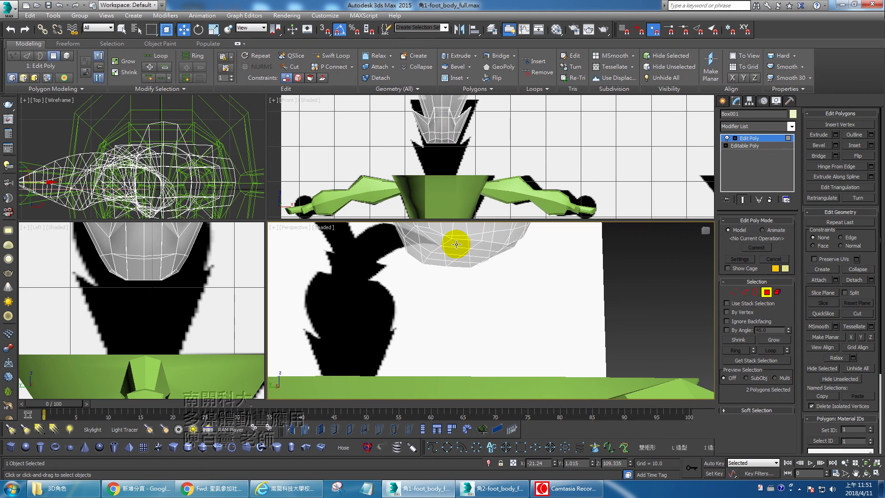
pyautogui.click(456, 244)
pyautogui.keyDown('ctrl'); pyautogui.click(483, 246); pyautogui.keyUp('ctrl')
pyautogui.keyDown('ctrl'); pyautogui.click(476, 254); pyautogui.keyUp('ctrl')
pyautogui.keyDown('ctrl'); pyautogui.click(474, 261); pyautogui.keyUp('ctrl')
pyautogui.keyDown('ctrl'); pyautogui.click(438, 257); pyautogui.keyUp('ctrl')
pyautogui.keyDown('ctrl'); pyautogui.click(437, 263); pyautogui.keyUp('ctrl')
pyautogui.keyDown('ctrl'); pyautogui.click(443, 270); pyautogui.keyUp('ctrl')
pyautogui.keyDown('ctrl'); pyautogui.click(438, 261); pyautogui.keyUp('ctrl')
pyautogui.moveTo(438, 261)
pyautogui.keyDown('alt'); pyautogui.mouseDown(button='middle')
pyautogui.moveTo(449, 248)
pyautogui.moveTo(430, 246)
pyautogui.mouseUp(button='middle'); pyautogui.keyUp('alt')
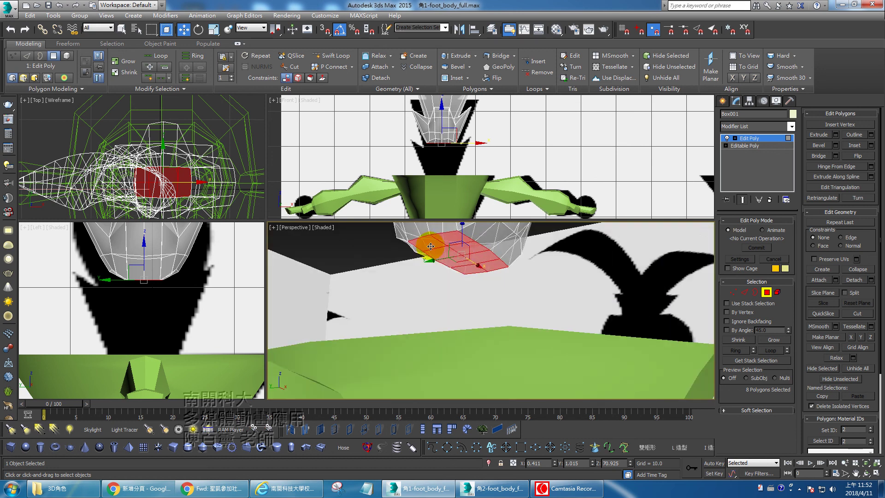
# Step: Inset the selected underside polygons as one group to form a smaller patch in the middle
pyautogui.rightClick(458, 242)
pyautogui.click(365, 290)
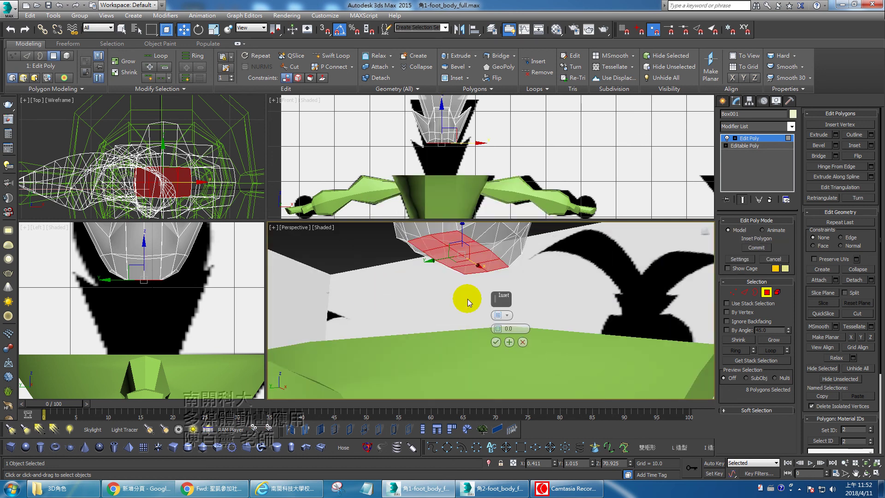
pyautogui.moveTo(498, 330); pyautogui.dragTo(498, 327)
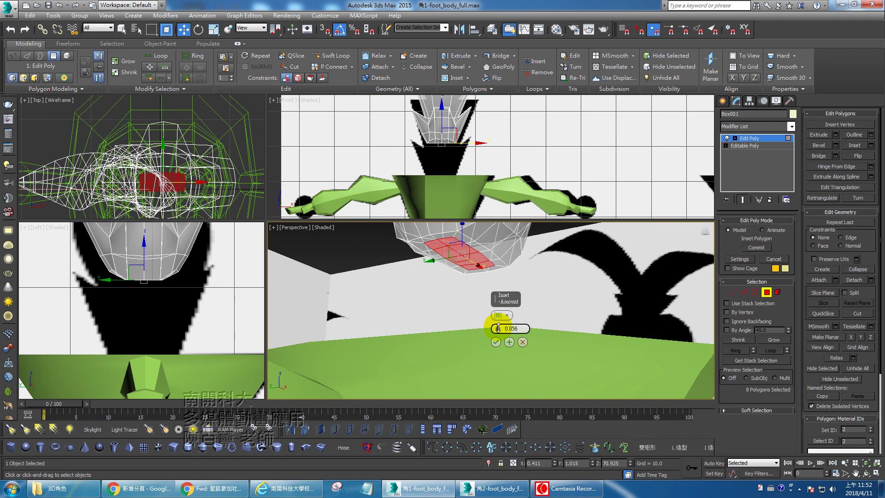
pyautogui.click(496, 342)
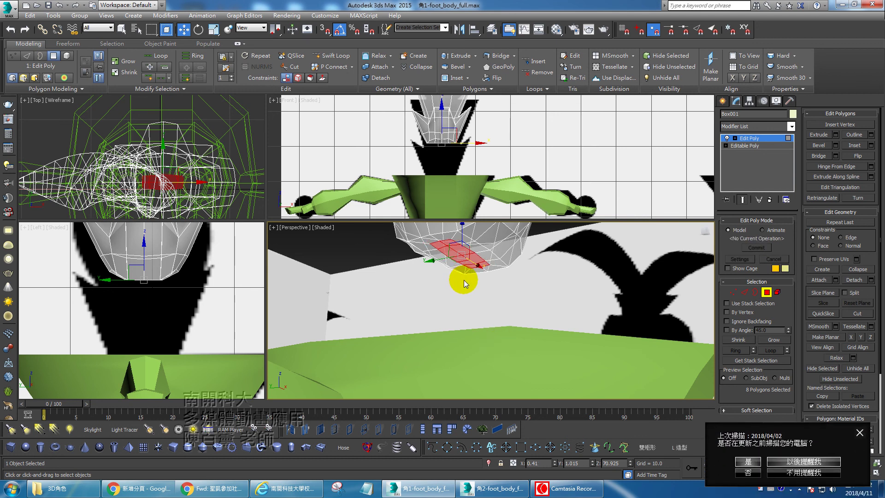
# Step: Scale the inset patch into a more compact shape, delete it to open the head's underside, and leave polygon editing
pyautogui.press('e')
pyautogui.press('r')
pyautogui.moveTo(451, 250); pyautogui.dragTo(438, 244)
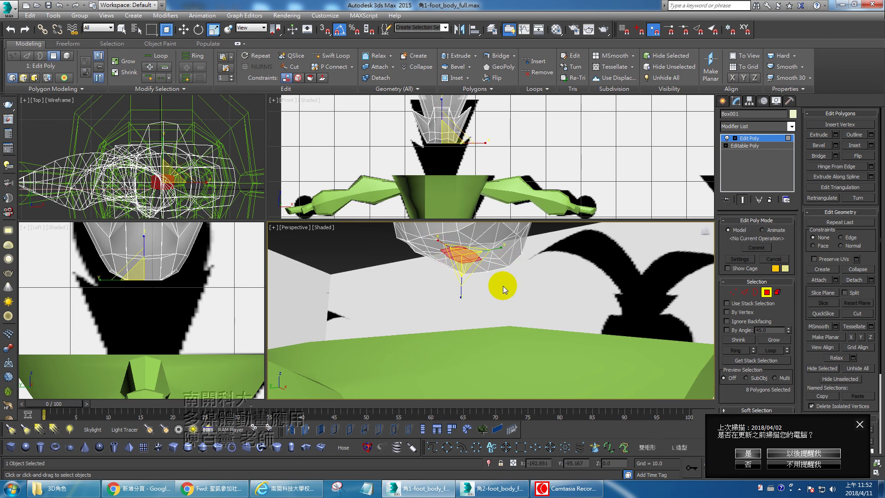
pyautogui.click(502, 286)
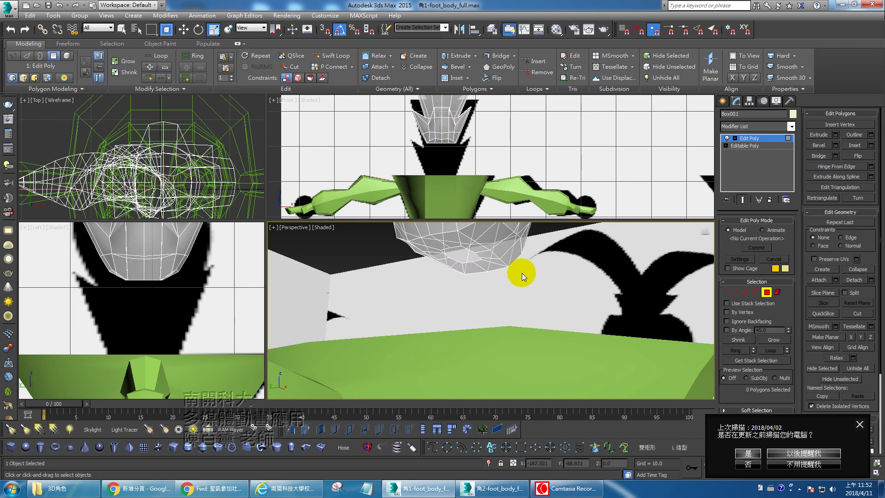
pyautogui.click(766, 292)
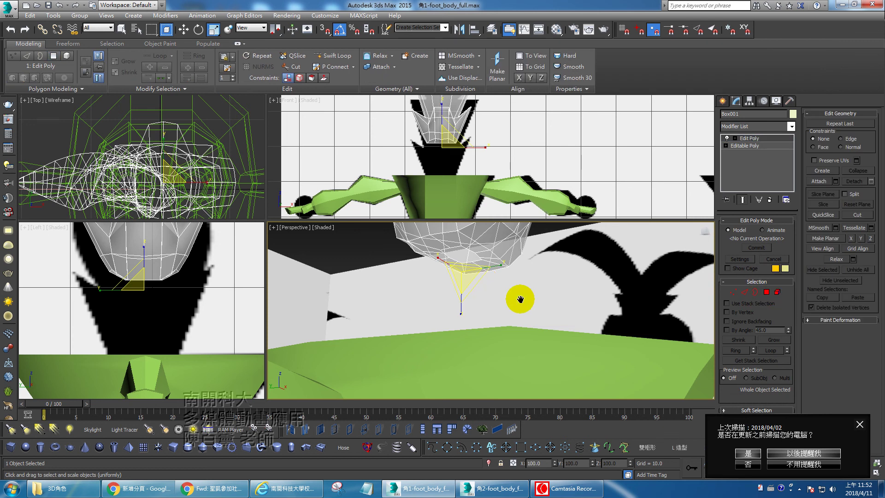
# Step: Select the green body and attach the head to it as one object
pyautogui.scroll(-5, 518, 304)
pyautogui.click(520, 348)
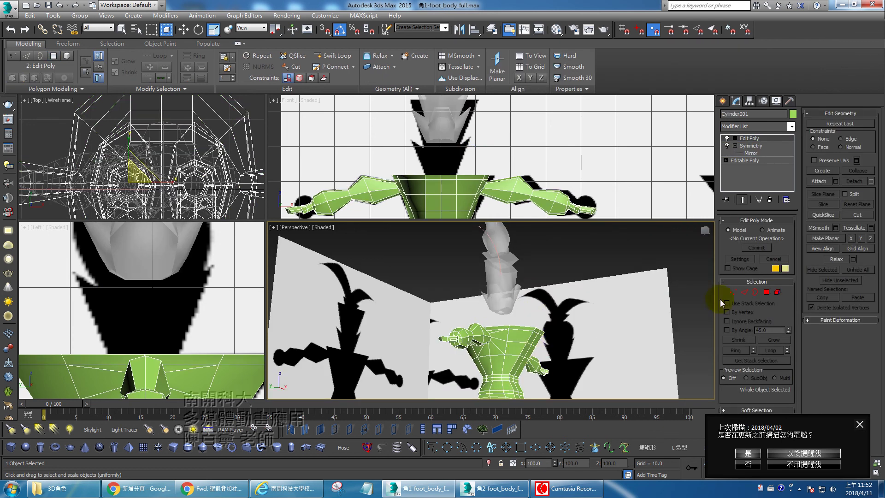
pyautogui.click(819, 181)
pyautogui.click(449, 126)
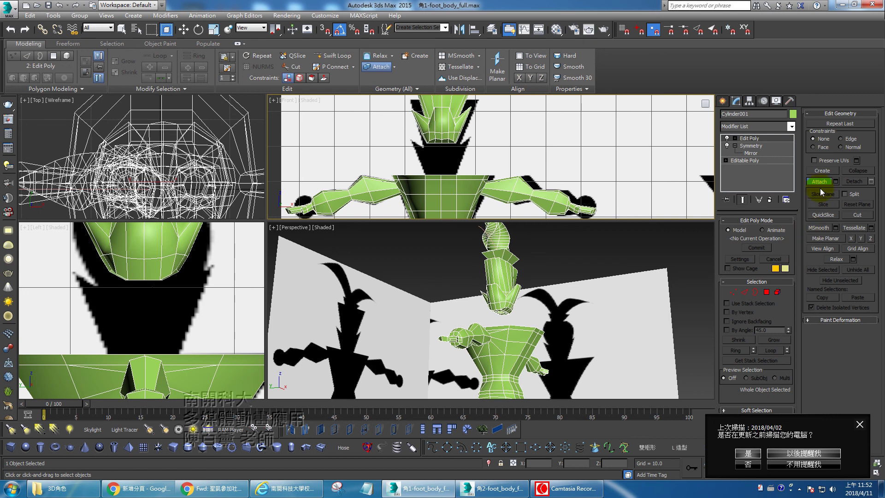
pyautogui.press('w')
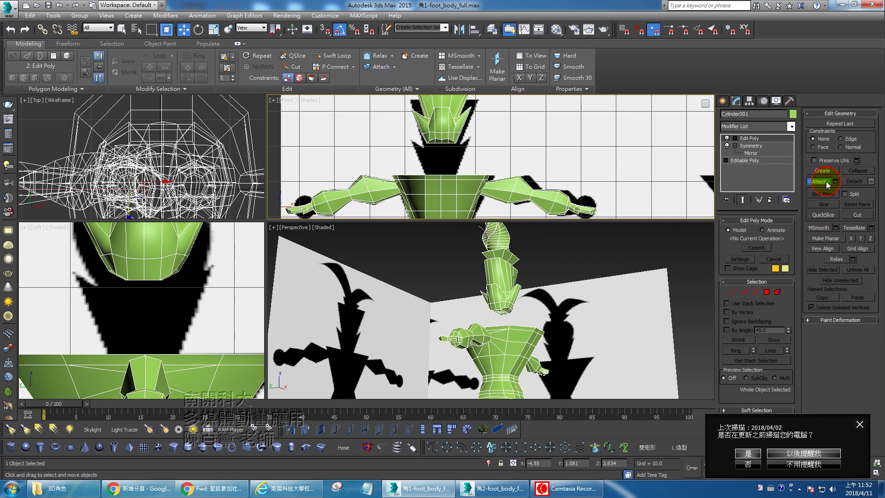
# Step: In border editing, select both the opening under the head and the rim of the torso's top
pyautogui.scroll(5, 504, 290)
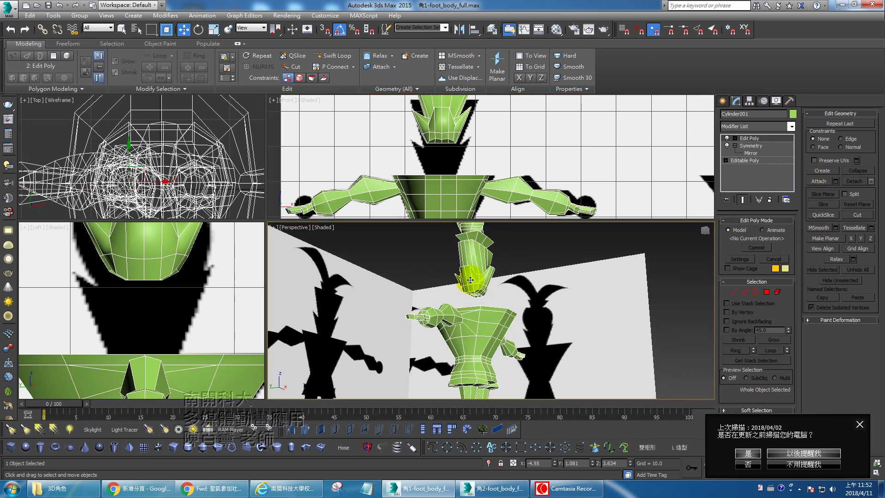
pyautogui.click(754, 291)
pyautogui.click(476, 308)
pyautogui.keyDown('alt'); pyautogui.moveTo(507, 331); pyautogui.dragTo(509, 346, button='middle'); pyautogui.keyUp('alt')
pyautogui.keyDown('ctrl'); pyautogui.click(527, 387); pyautogui.keyUp('ctrl')
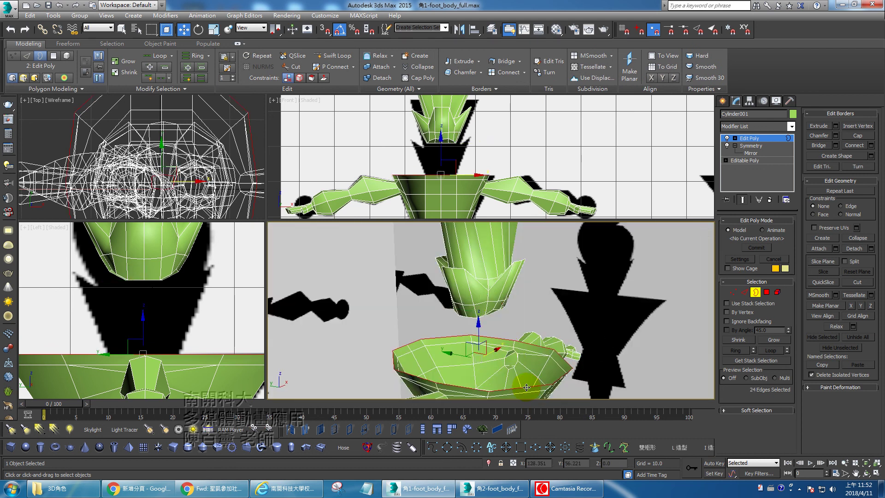
pyautogui.keyDown('alt'); pyautogui.moveTo(527, 381); pyautogui.dragTo(485, 349, button='middle'); pyautogui.keyUp('alt')
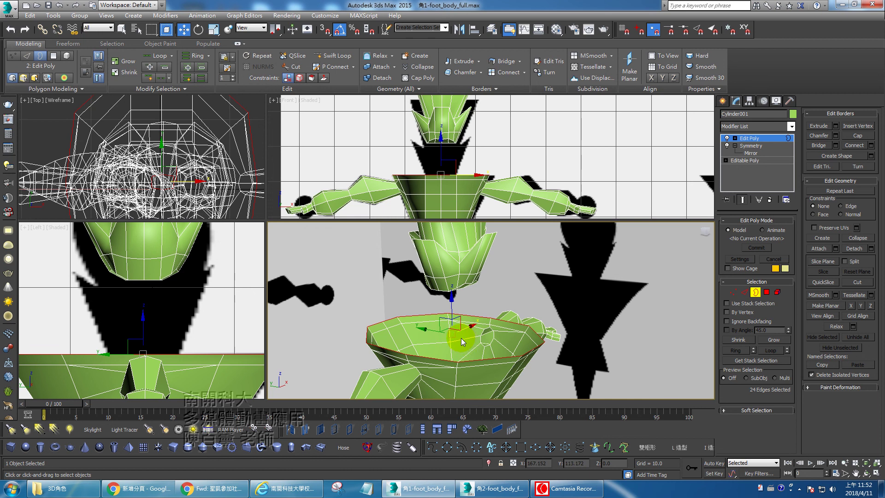
# Step: Extend both borders inward with a scaled copy, covering the torso's top down to a small central ring
pyautogui.press('r')
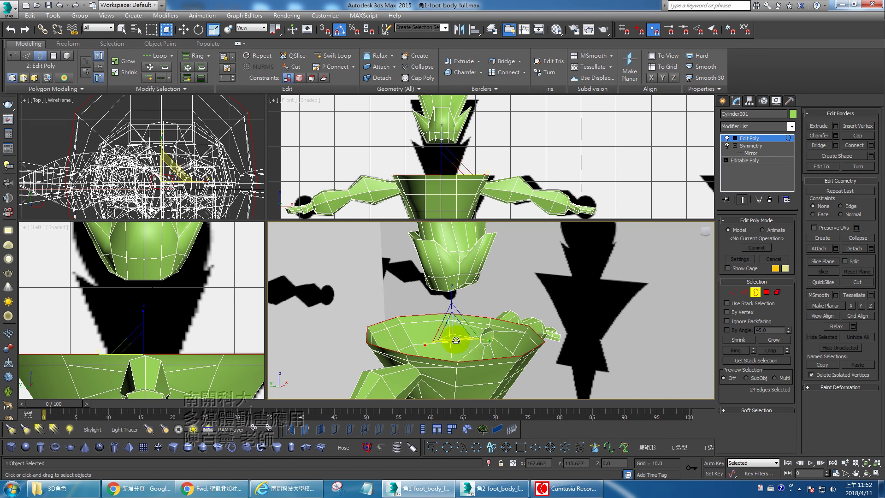
pyautogui.moveTo(456, 340); pyautogui.dragTo(446, 308)
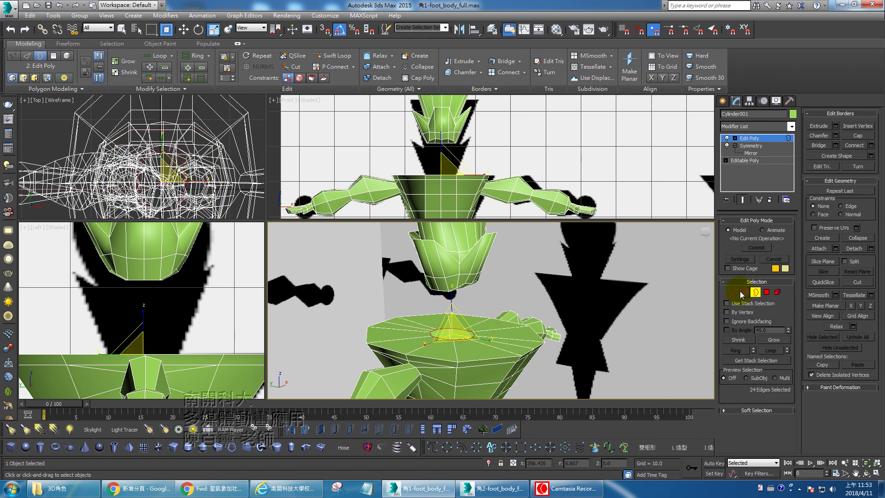
pyautogui.moveTo(477, 262)
pyautogui.mouseDown(button='middle')
pyautogui.moveTo(474, 324)
pyautogui.moveTo(458, 368)
pyautogui.moveTo(475, 276)
pyautogui.mouseUp(button='middle')
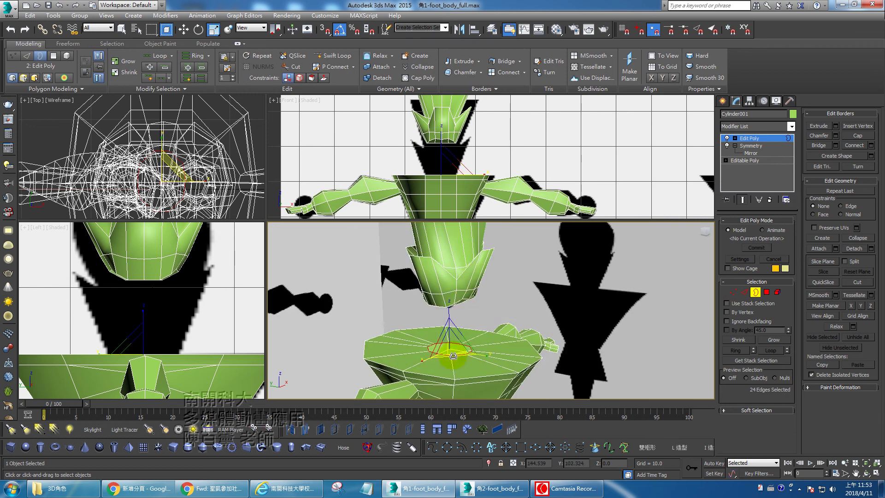
pyautogui.moveTo(453, 354); pyautogui.dragTo(451, 346)
# Step: Select only the border of the small hole under the head and scale it to a larger opening
pyautogui.moveTo(496, 280); pyautogui.dragTo(493, 298, button='middle')
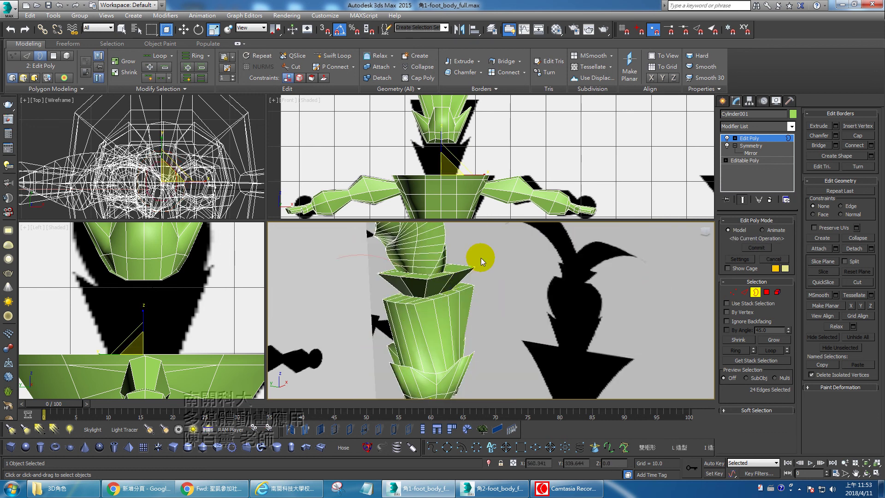
pyautogui.keyDown('alt'); pyautogui.moveTo(481, 258); pyautogui.dragTo(484, 297, button='middle'); pyautogui.keyUp('alt')
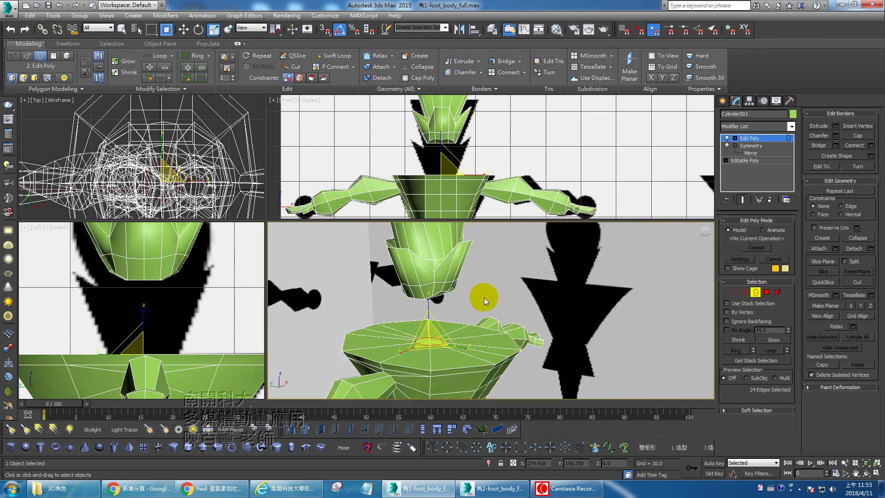
pyautogui.keyDown('alt'); pyautogui.moveTo(437, 336); pyautogui.dragTo(436, 295, button='middle'); pyautogui.keyUp('alt')
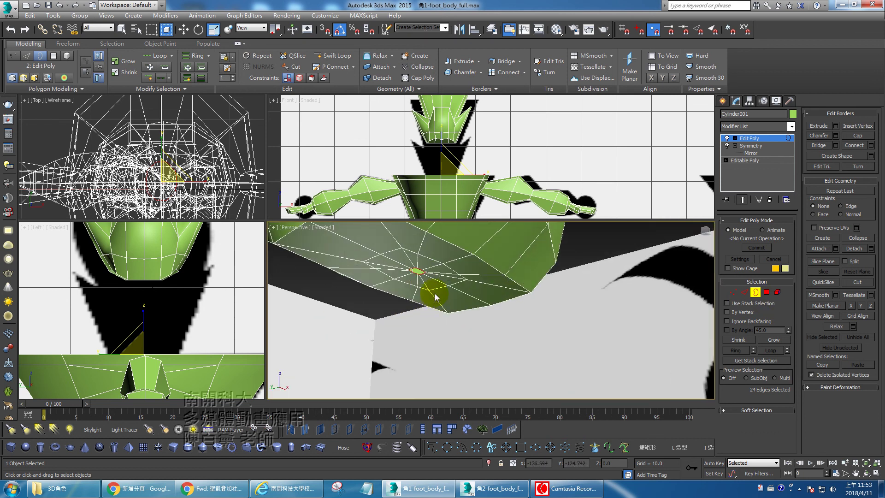
pyautogui.click(428, 275)
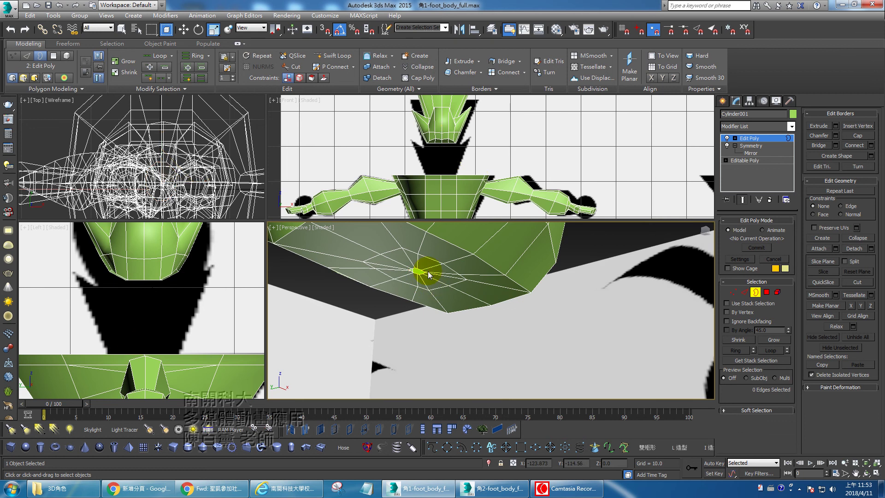
pyautogui.click(421, 269)
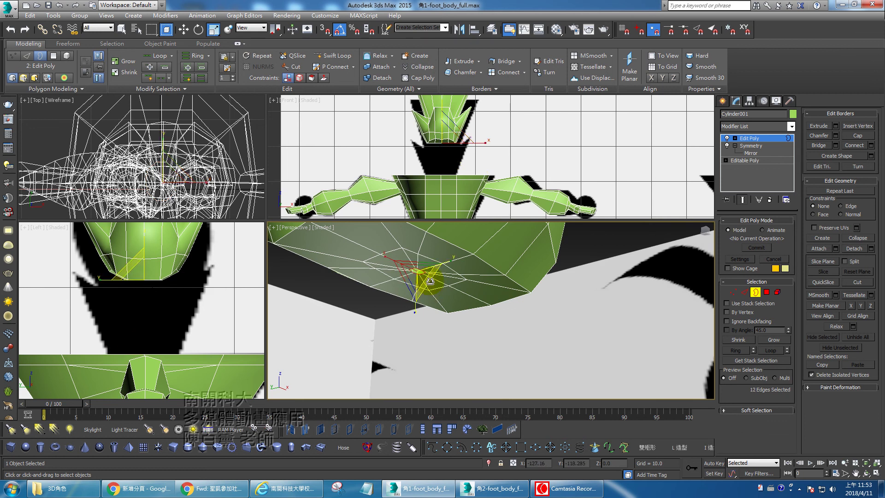
pyautogui.moveTo(426, 270); pyautogui.dragTo(420, 244)
pyautogui.keyDown('alt'); pyautogui.moveTo(419, 245); pyautogui.dragTo(448, 321, button='middle'); pyautogui.keyUp('alt')
pyautogui.scroll(-5, 447, 309)
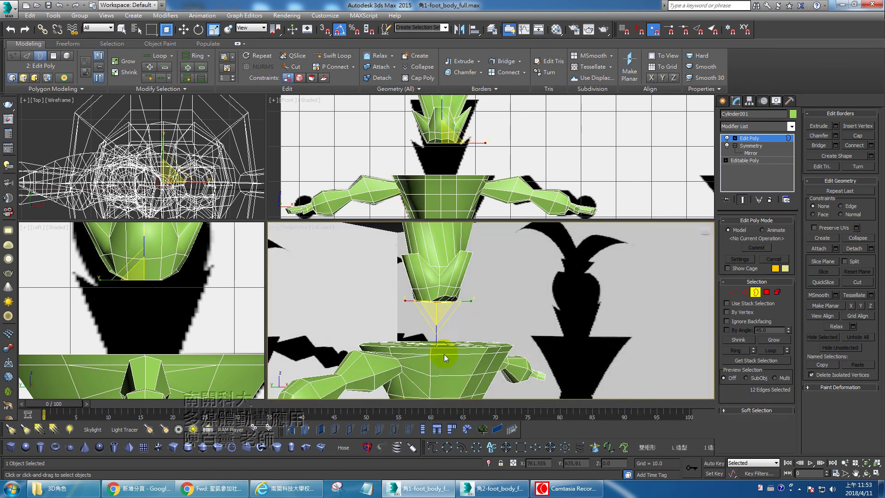
# Step: Check the number of edges in the torso's central border and in the head's underside border separately
pyautogui.scroll(4, 452, 338)
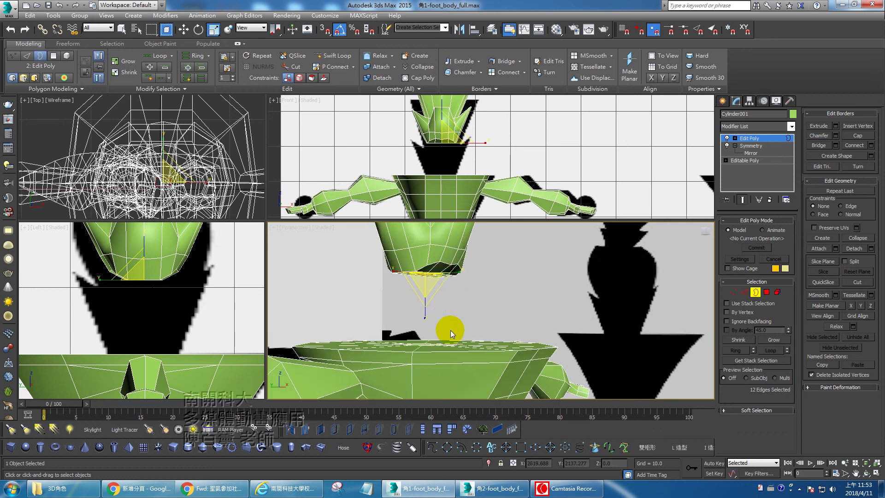
pyautogui.keyDown('alt'); pyautogui.moveTo(450, 336); pyautogui.dragTo(425, 354, button='middle'); pyautogui.keyUp('alt')
pyautogui.keyDown('ctrl'); pyautogui.click(434, 347); pyautogui.keyUp('ctrl')
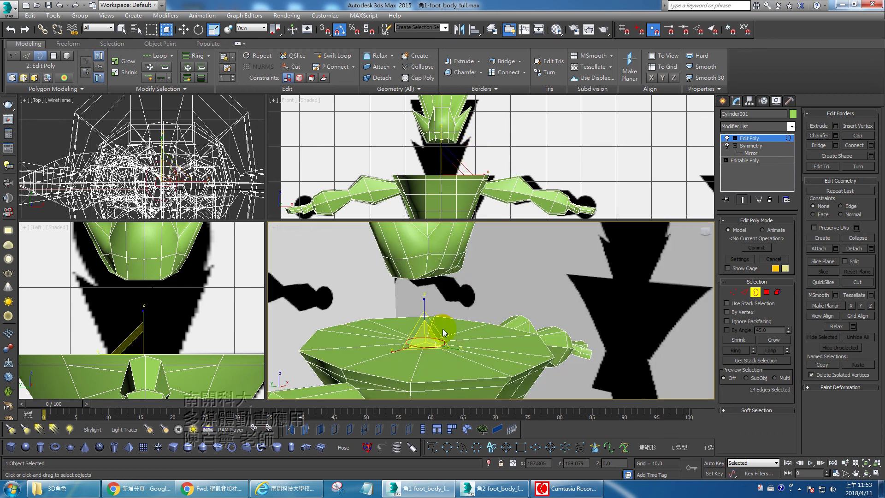
pyautogui.click(454, 225)
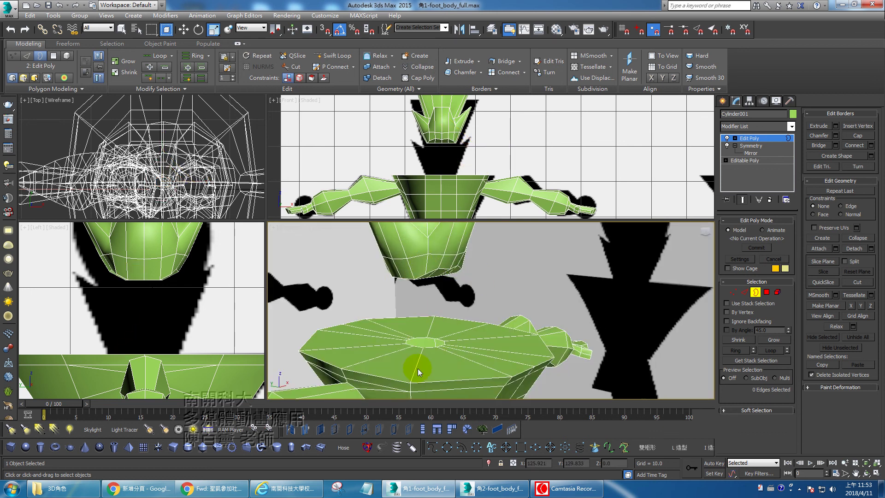
pyautogui.click(430, 347)
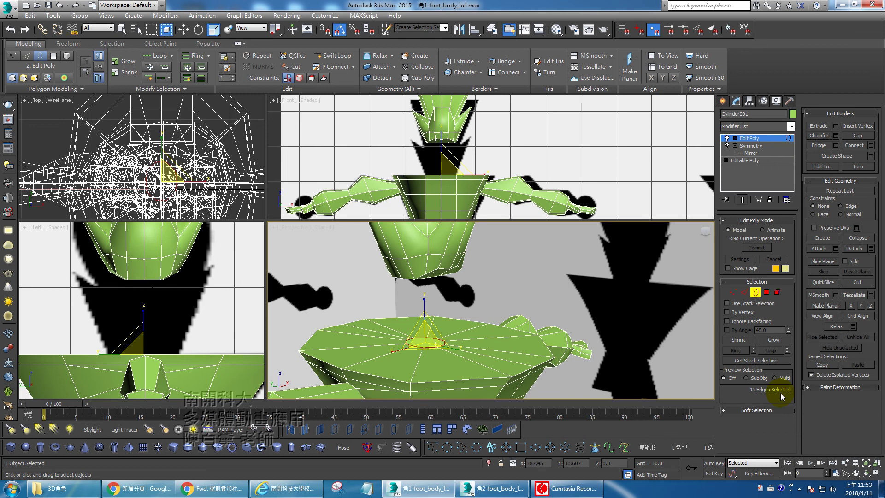
pyautogui.keyDown('alt'); pyautogui.moveTo(426, 301); pyautogui.dragTo(422, 339, button='middle'); pyautogui.keyUp('alt')
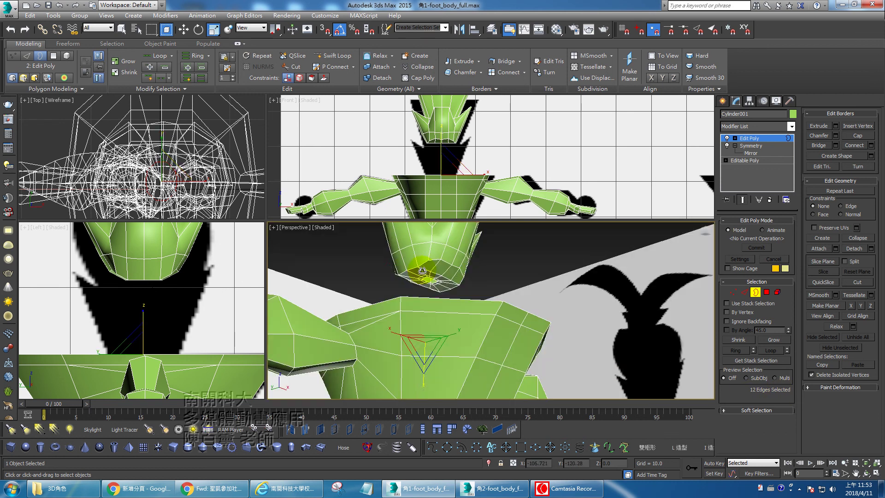
pyautogui.moveTo(423, 340); pyautogui.dragTo(432, 279)
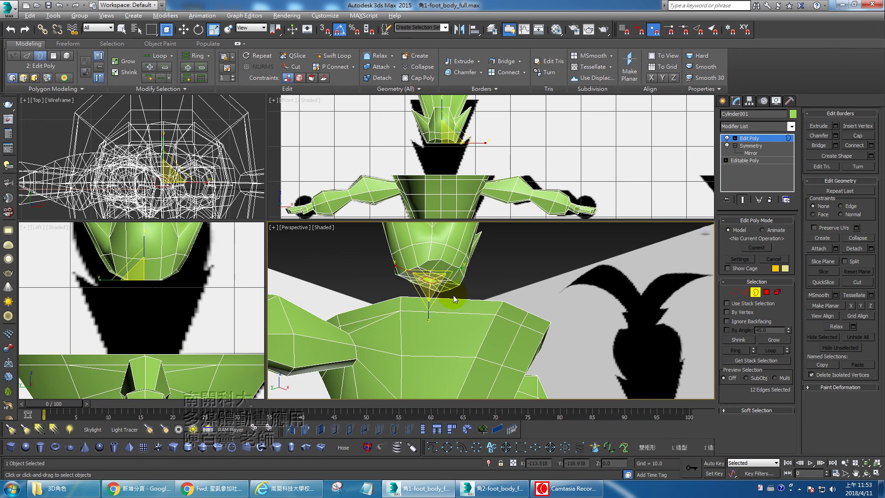
# Step: Select the head and torso borders together and bridge them with 1 segment to form the neck
pyautogui.keyDown('alt'); pyautogui.moveTo(452, 295); pyautogui.dragTo(444, 341, button='middle'); pyautogui.keyUp('alt')
pyautogui.keyDown('ctrl'); pyautogui.click(434, 346); pyautogui.keyUp('ctrl')
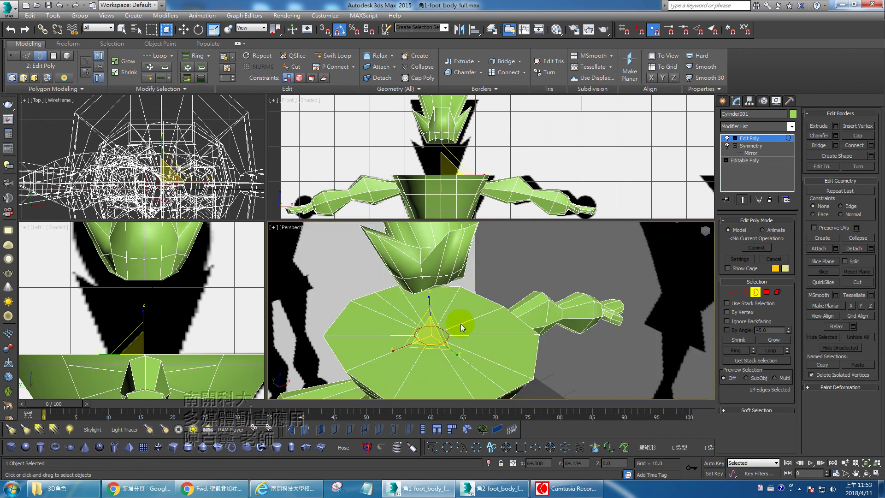
pyautogui.click(519, 62)
pyautogui.click(511, 77)
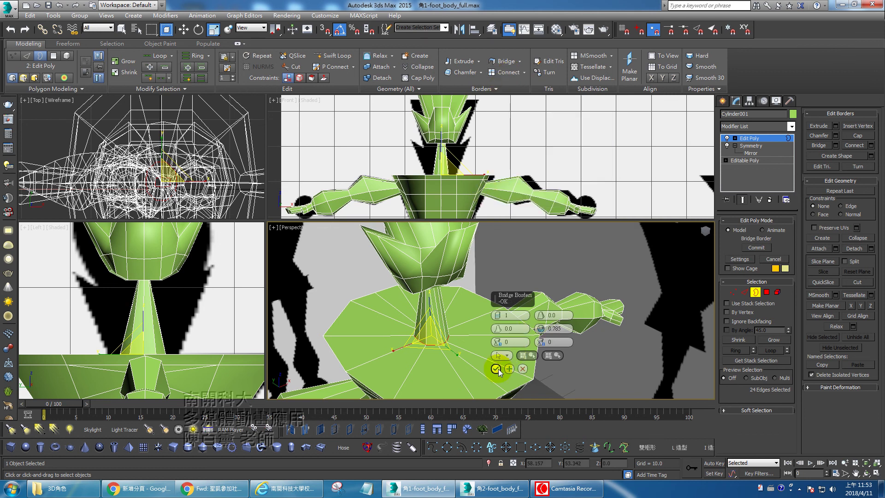
pyautogui.click(496, 368)
pyautogui.moveTo(471, 146); pyautogui.dragTo(458, 190, button='middle')
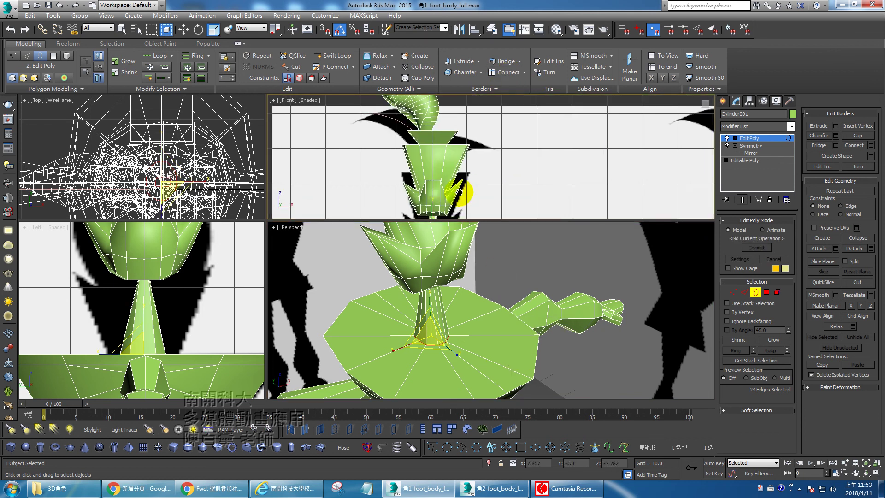
pyautogui.scroll(-8, 459, 196)
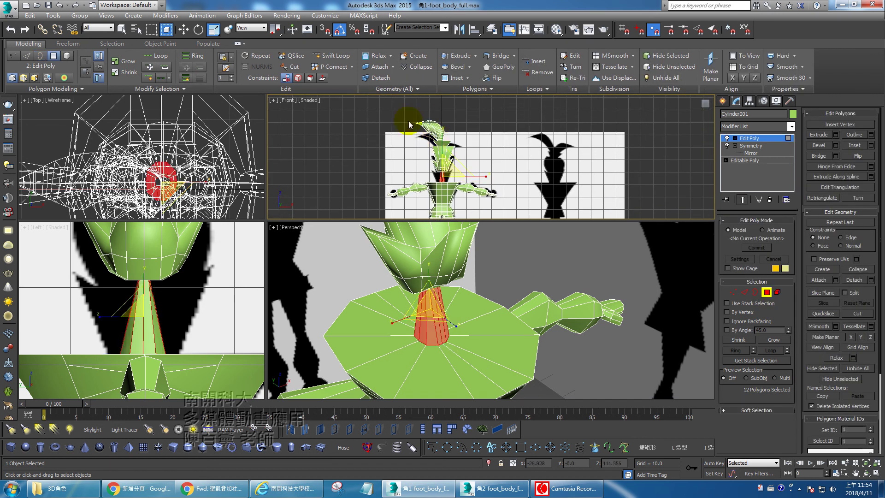
# Step: Select all polygons of the head and horn and lower them to about Z 83.6, shortening the neck above the torso
pyautogui.moveTo(404, 111); pyautogui.dragTo(490, 172)
pyautogui.press('w')
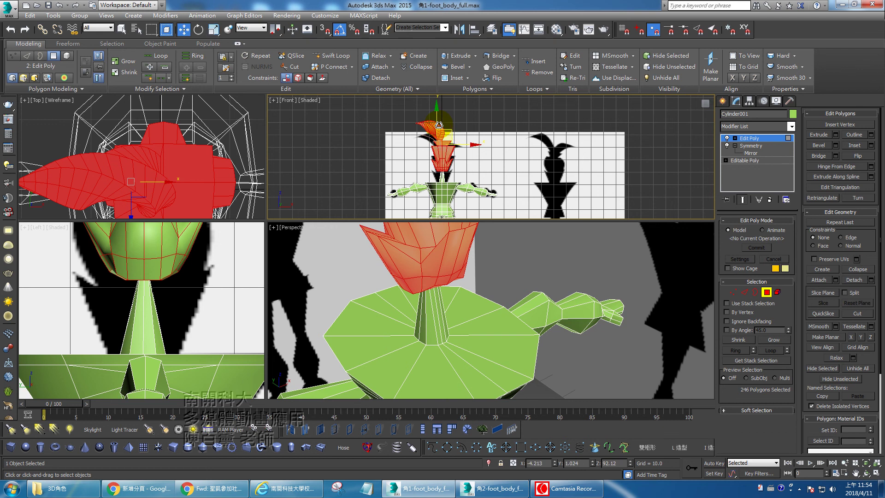
pyautogui.moveTo(436, 111); pyautogui.dragTo(438, 121)
pyautogui.moveTo(482, 323); pyautogui.dragTo(489, 285, button='middle')
pyautogui.scroll(2, 483, 342)
pyautogui.scroll(-3, 488, 284)
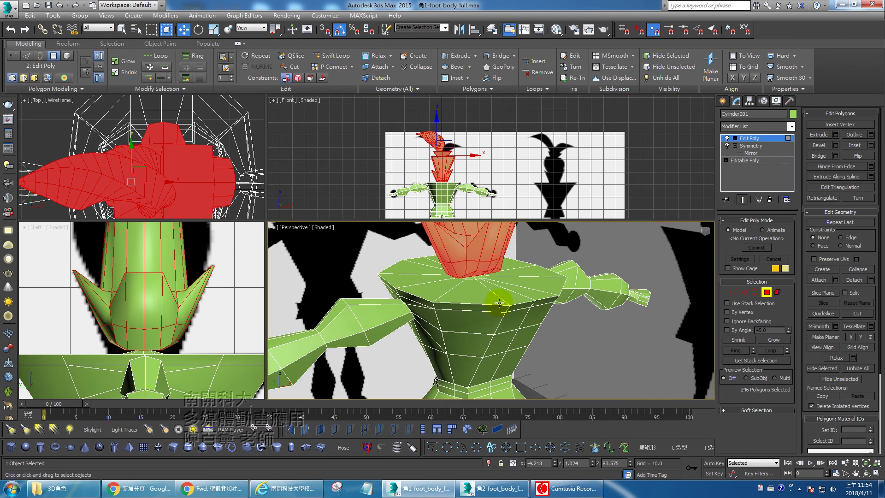
# Step: Examine the lowered head on the whole character against the reference silhouettes, and leave polygon editing
pyautogui.scroll(-1, 489, 303)
pyautogui.keyDown('alt'); pyautogui.moveTo(479, 293); pyautogui.dragTo(472, 340, button='middle'); pyautogui.keyUp('alt')
pyautogui.scroll(-4, 494, 297)
pyautogui.click(491, 277)
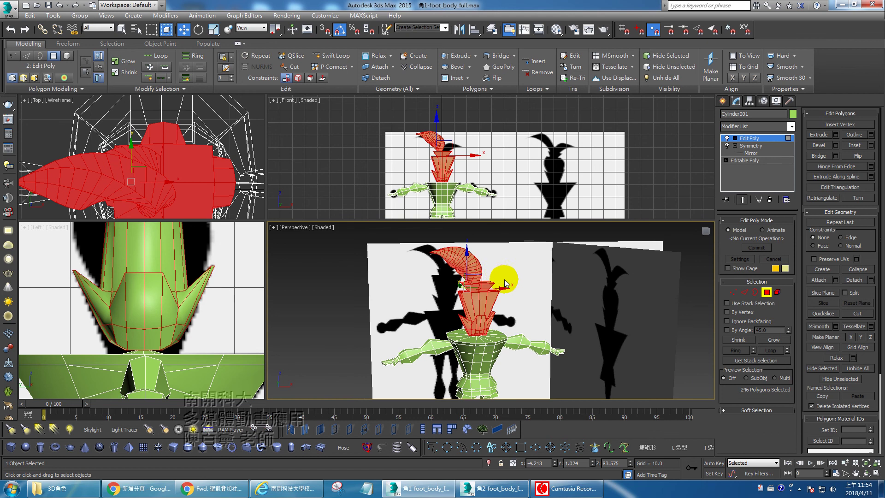
pyautogui.scroll(4, 482, 294)
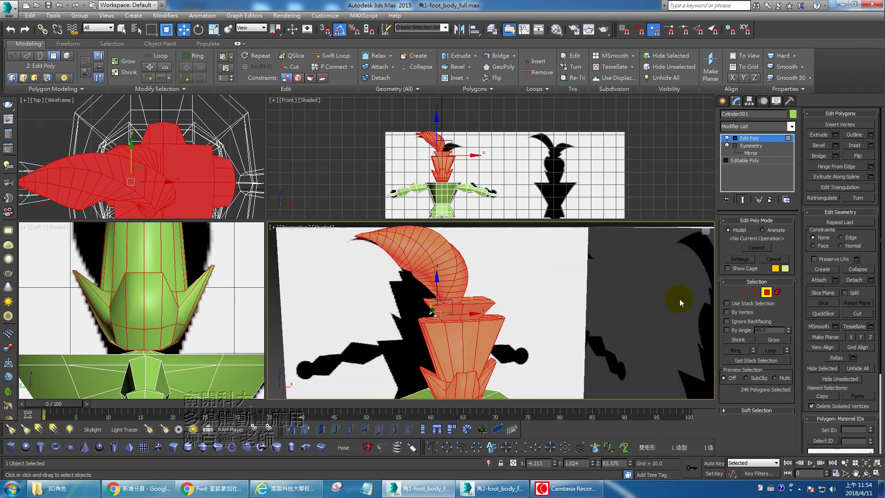
pyautogui.click(767, 292)
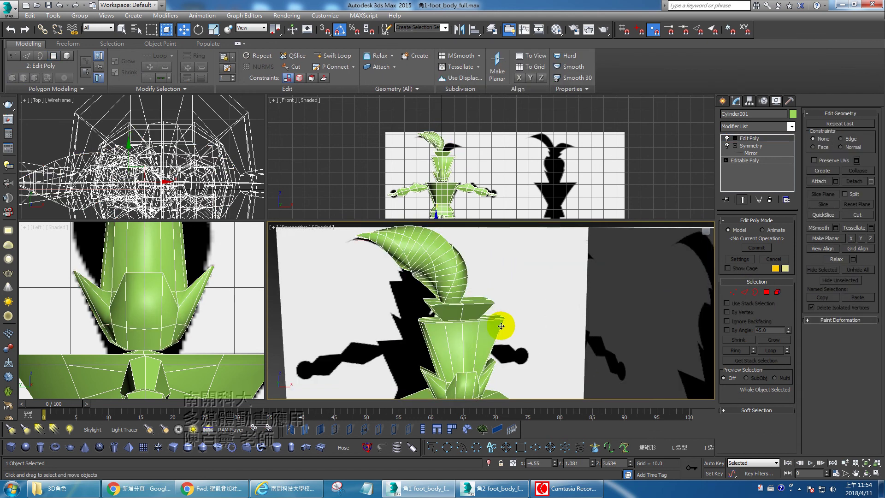
pyautogui.moveTo(513, 330); pyautogui.dragTo(489, 275, button='middle')
pyautogui.scroll(-2, 499, 307)
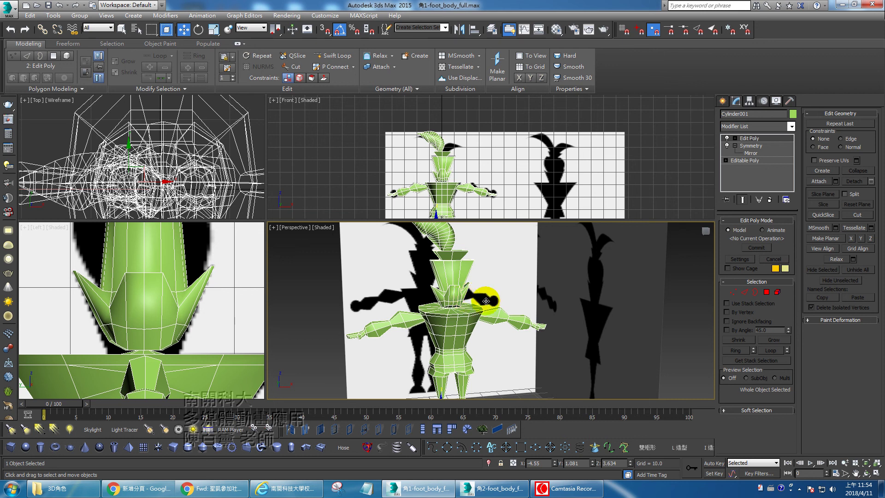
pyautogui.click(570, 490)
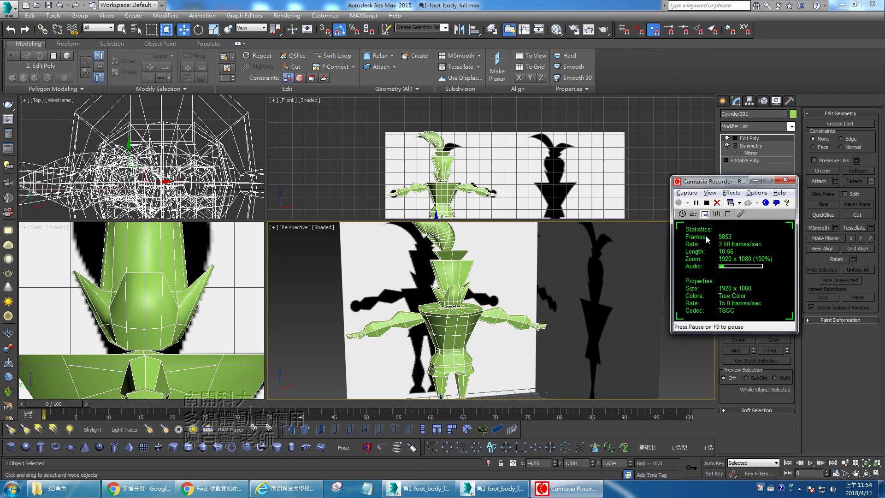